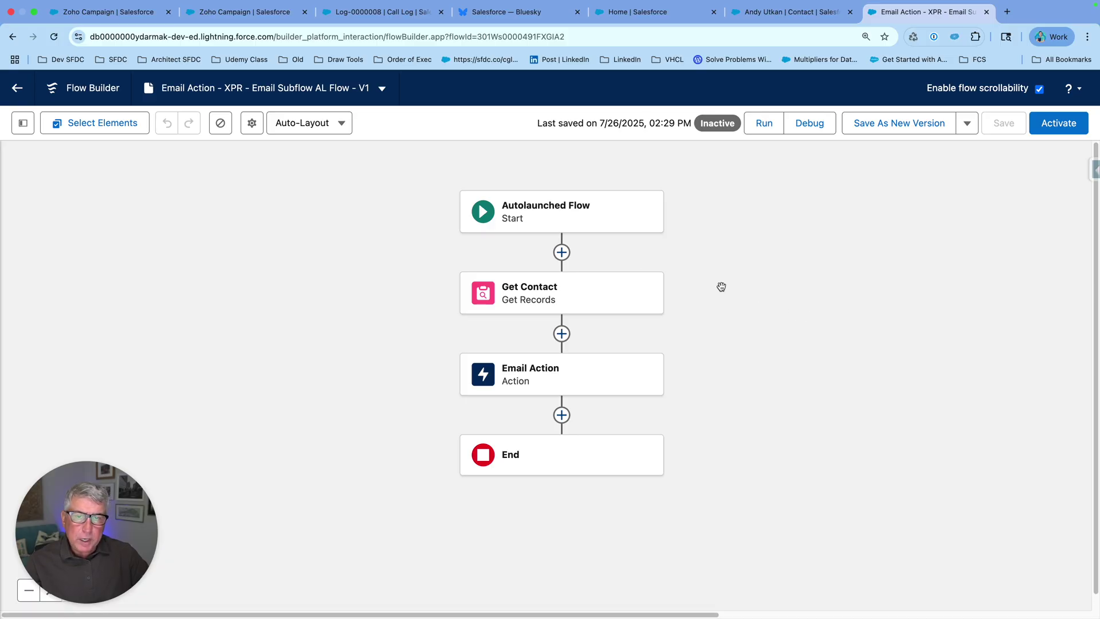
Review the Get Contact element's filter, sort and record storage settings, and close its properties.
left_click(553, 293)
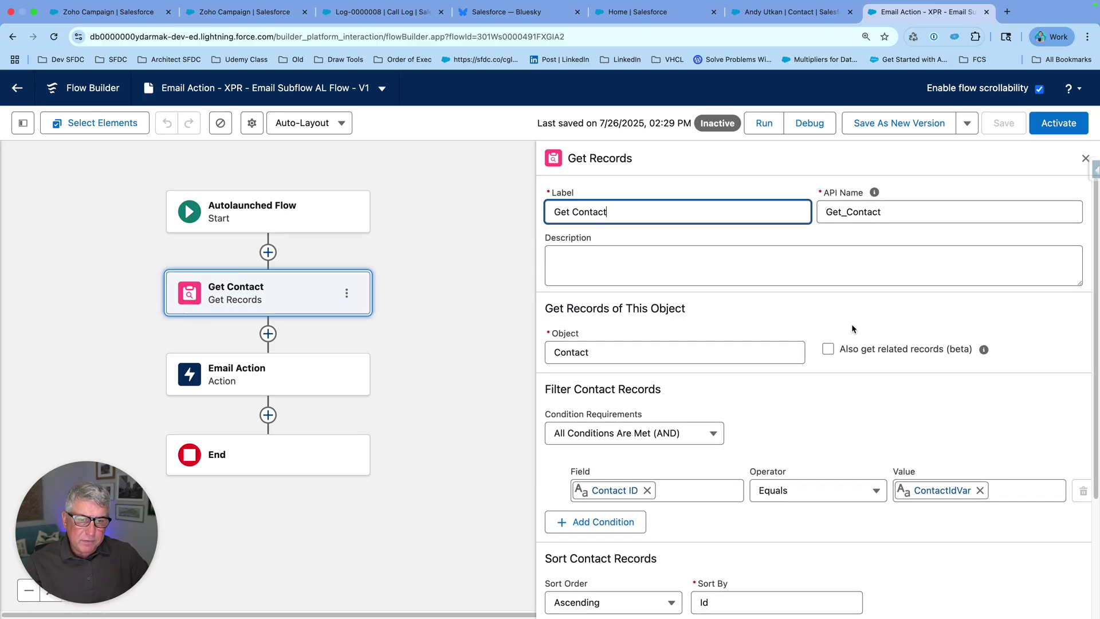
scroll(849, 331, "down", 3)
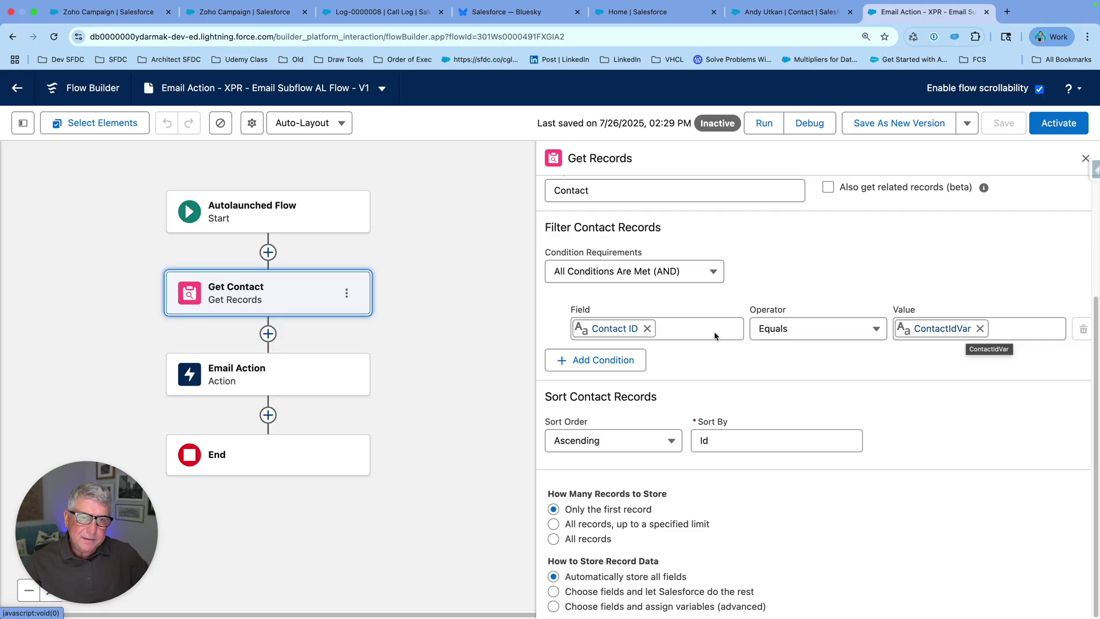
left_click(1086, 158)
left_click_drag(590, 282, 862, 277)
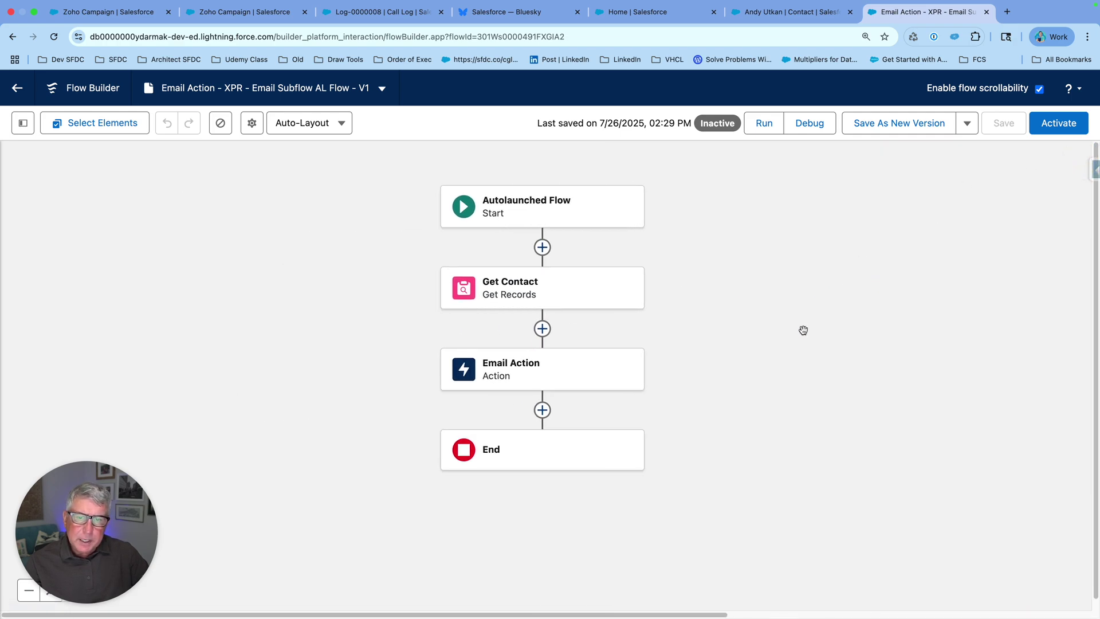
Open the Email Action element and collapse its recipient, sender and email content sections.
left_click(555, 377)
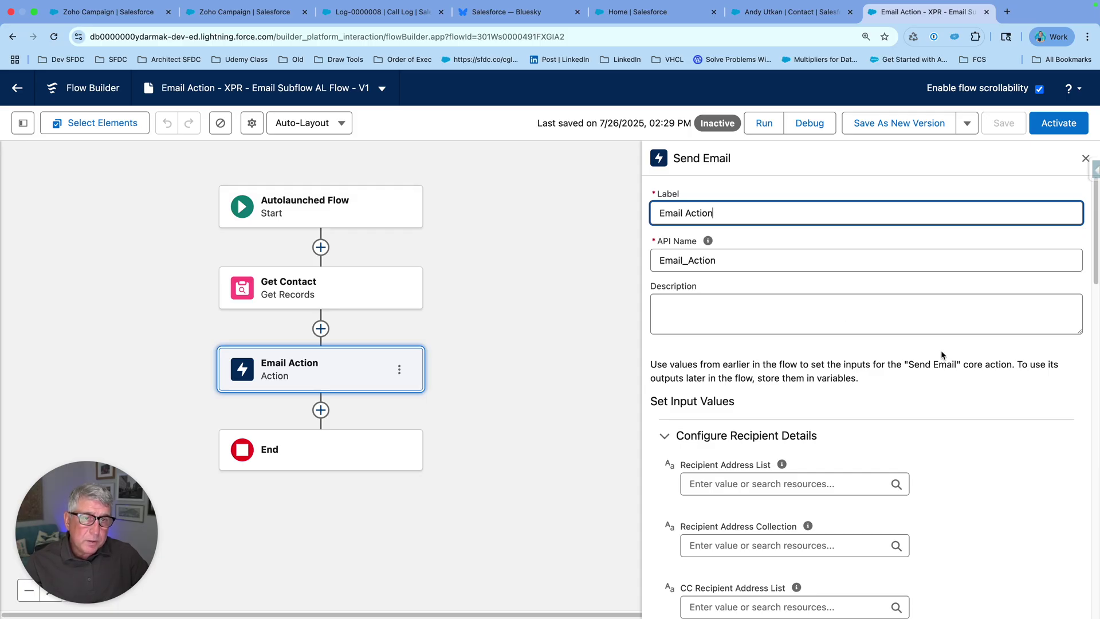
scroll(940, 350, "down", 3)
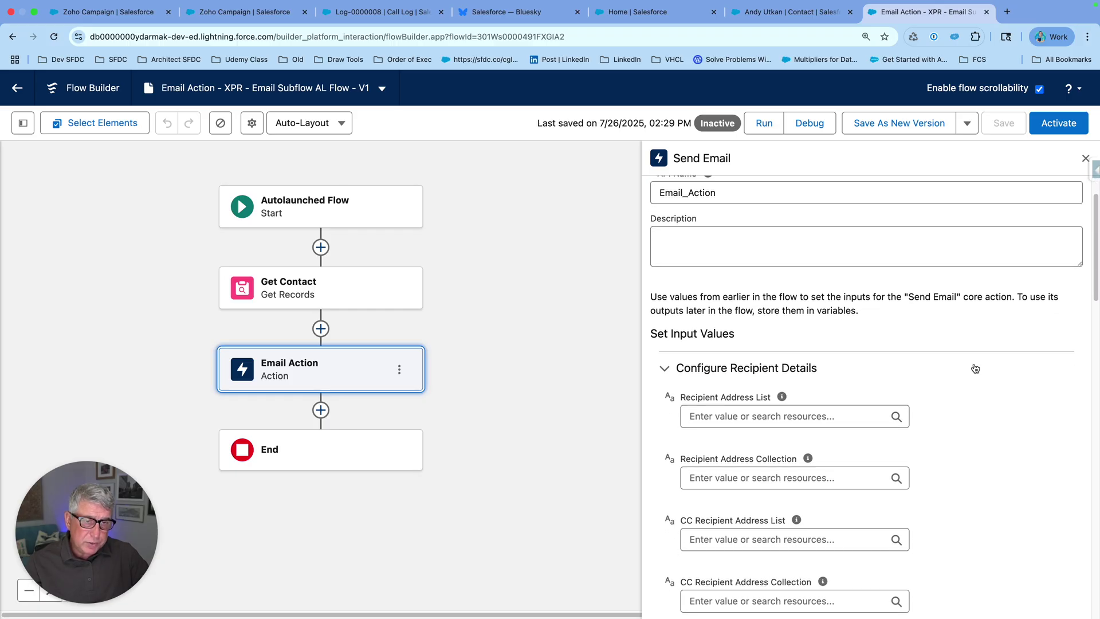
scroll(979, 375, "down", 2)
scroll(979, 375, "down", 3)
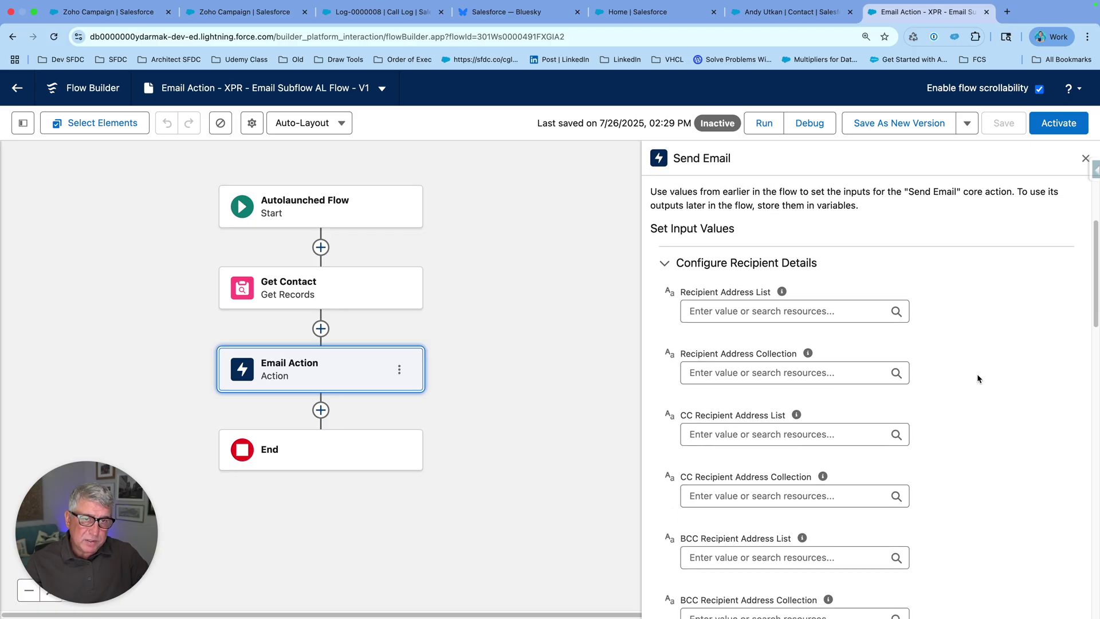
left_click(665, 263)
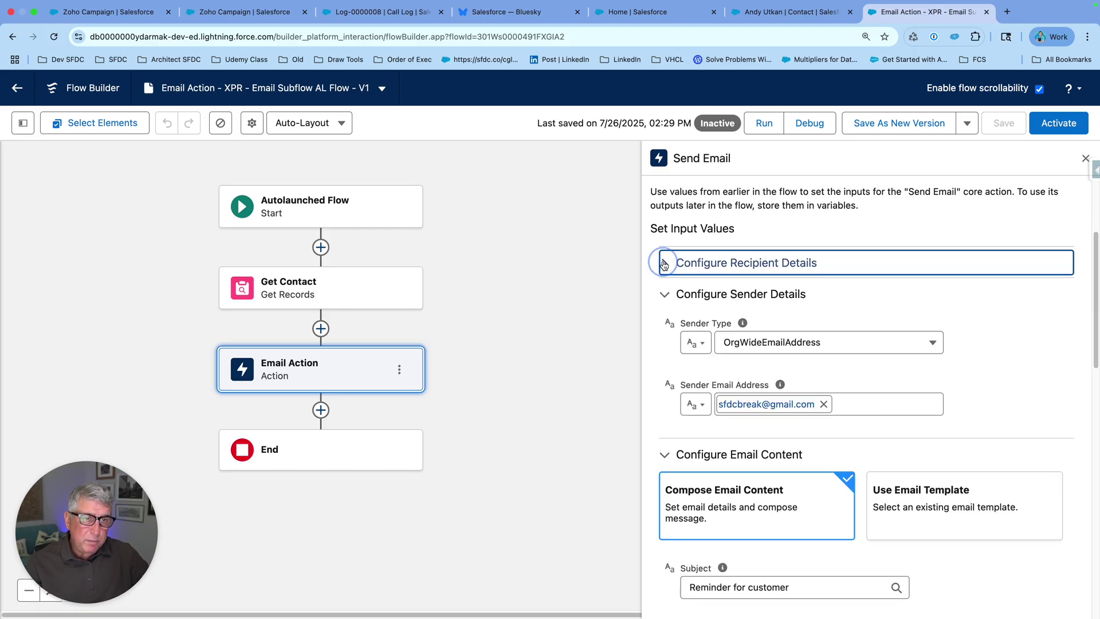
left_click(664, 295)
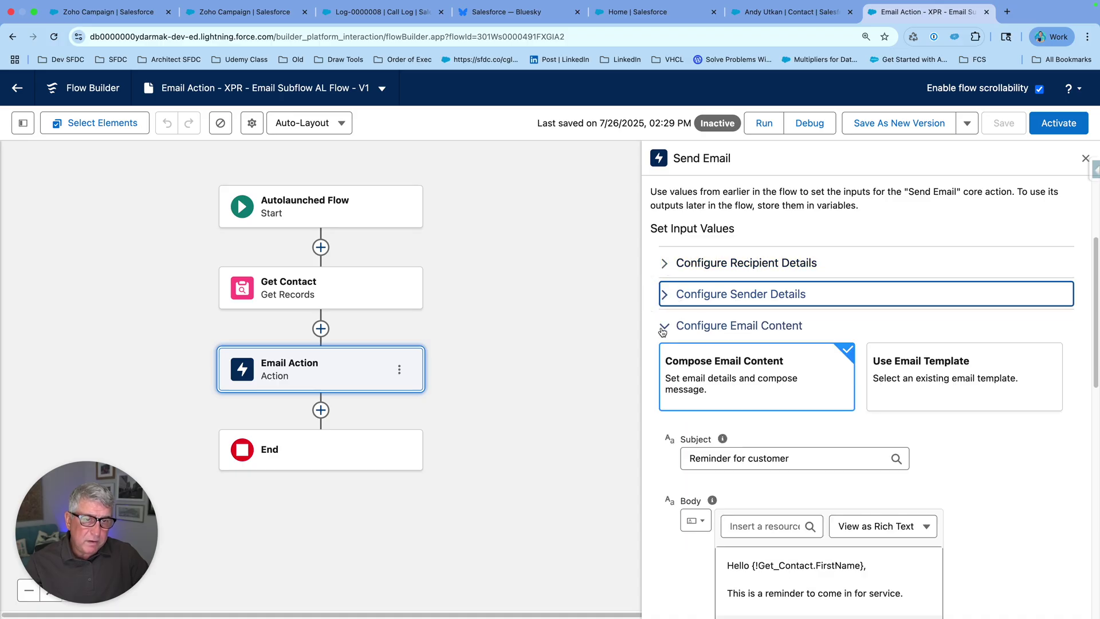
left_click(665, 326)
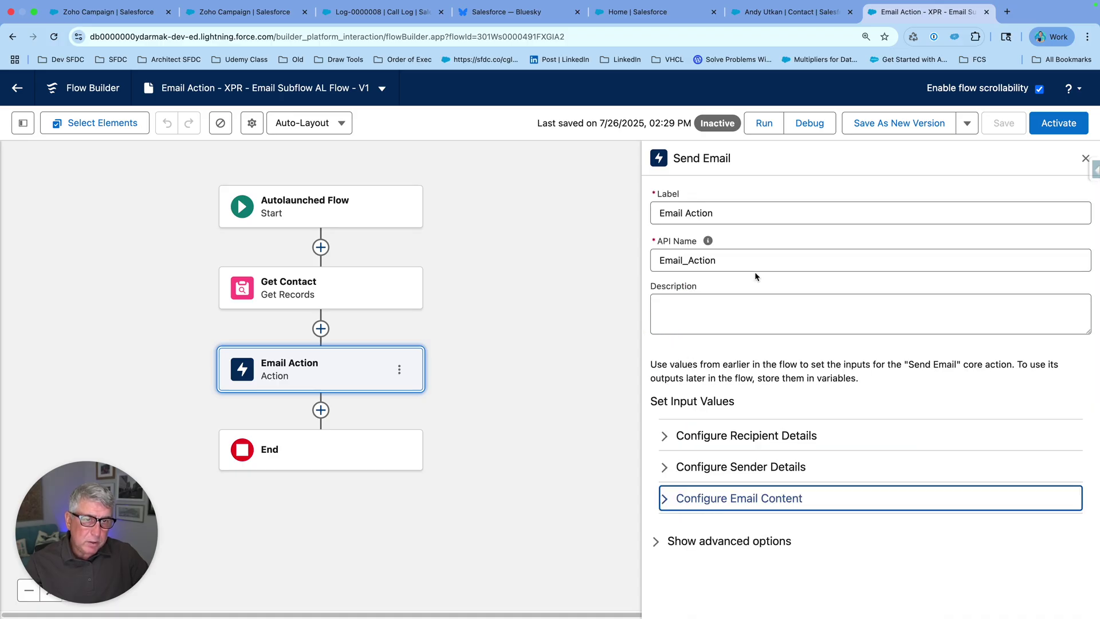
Show the Email Action's advanced options and check which action versions are available.
left_click(665, 541)
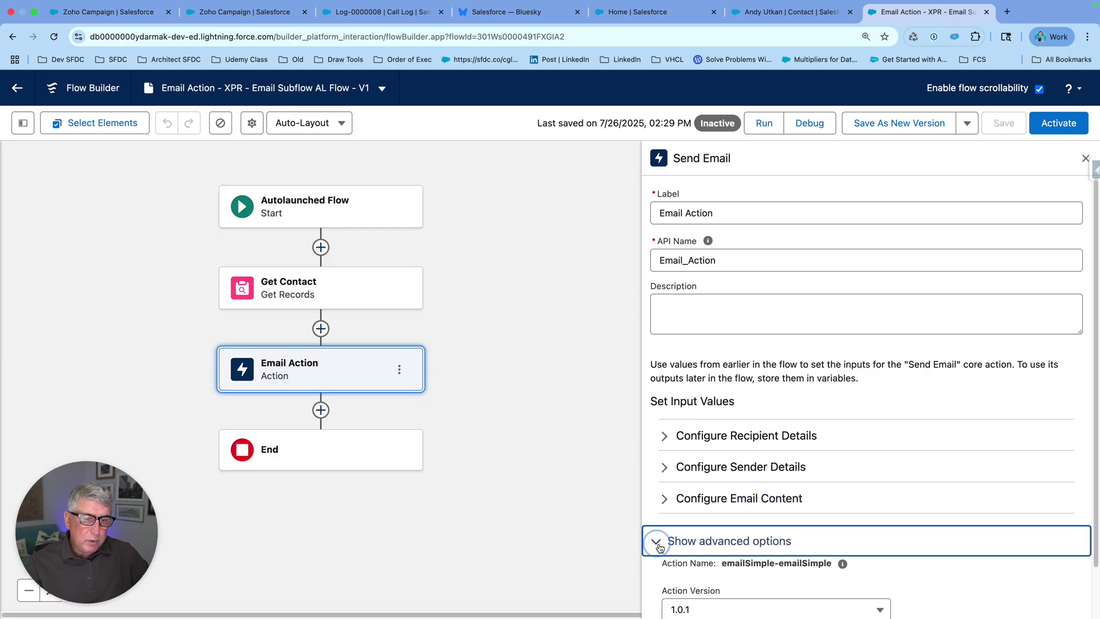
scroll(954, 507, "down", 2)
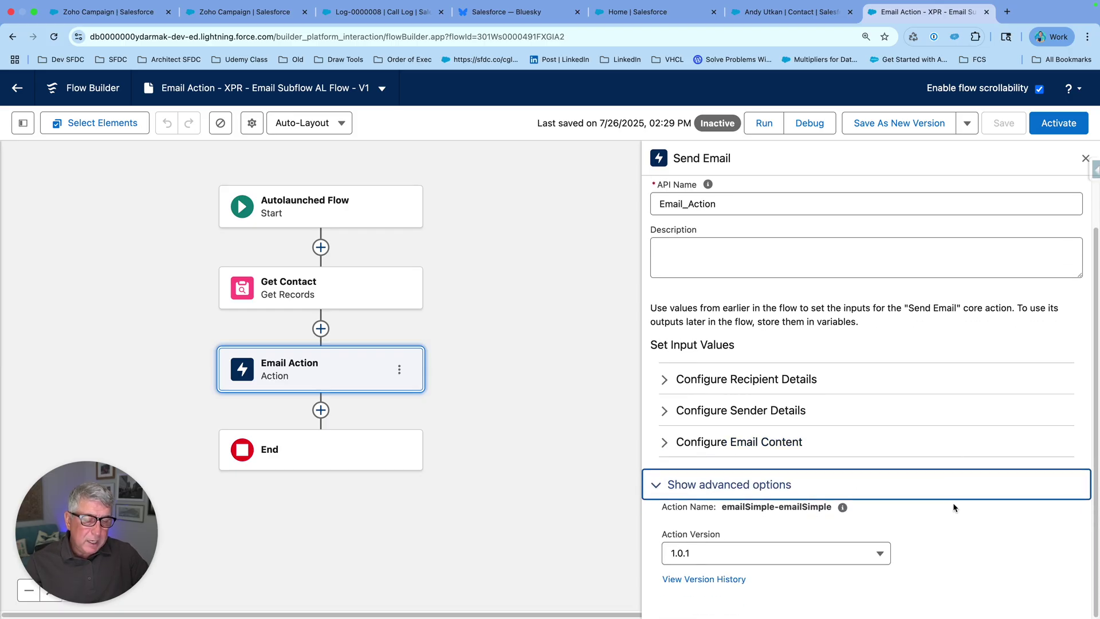
left_click(880, 554)
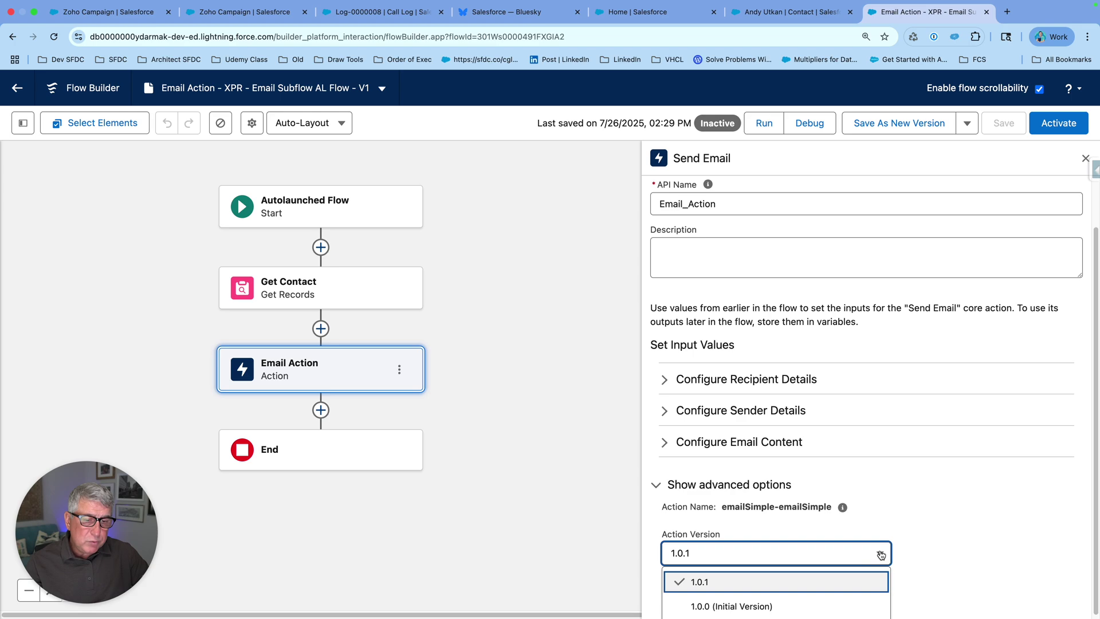
left_click(967, 527)
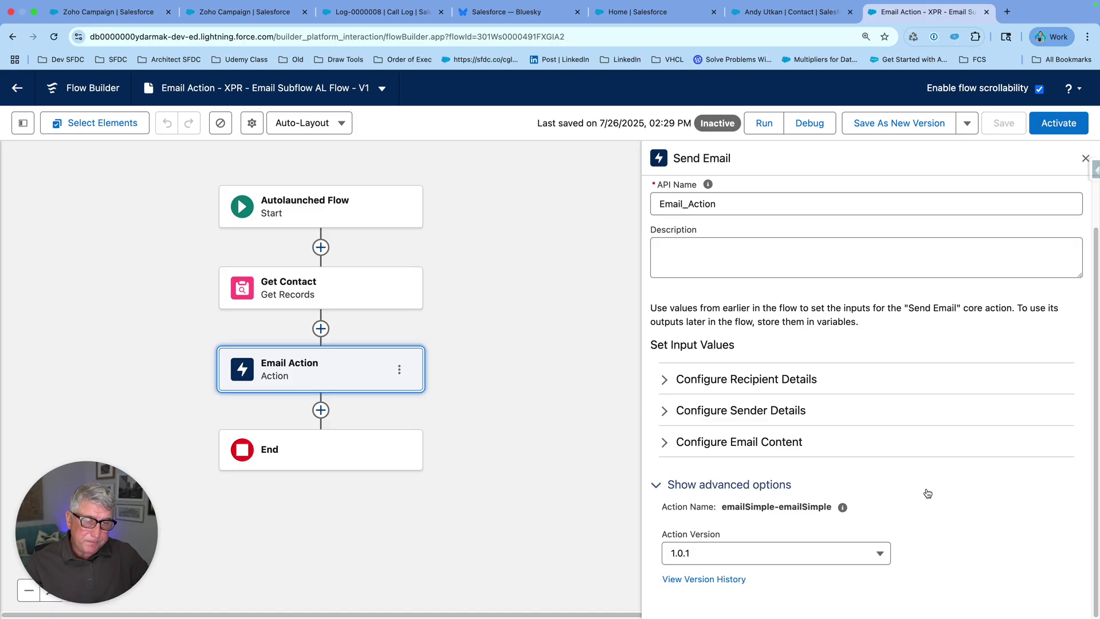
Examine the recipient details of the Email Action, reading the help for the address list, collection, CC and BCC inputs, and collapse the section.
left_click(665, 380)
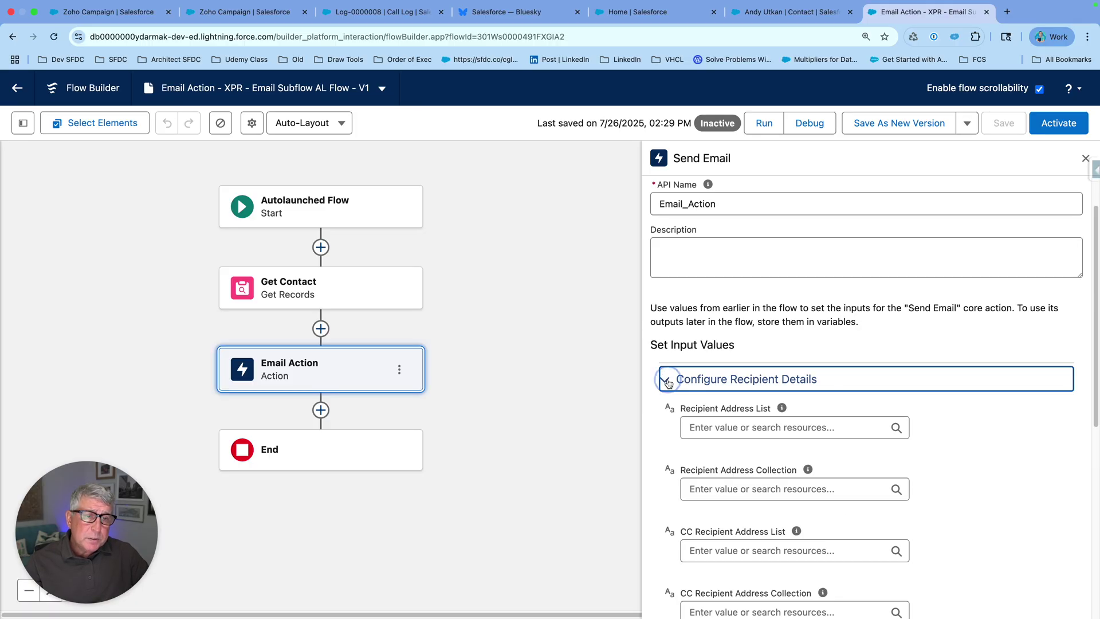
scroll(929, 381, "down", 1)
scroll(965, 395, "down", 5)
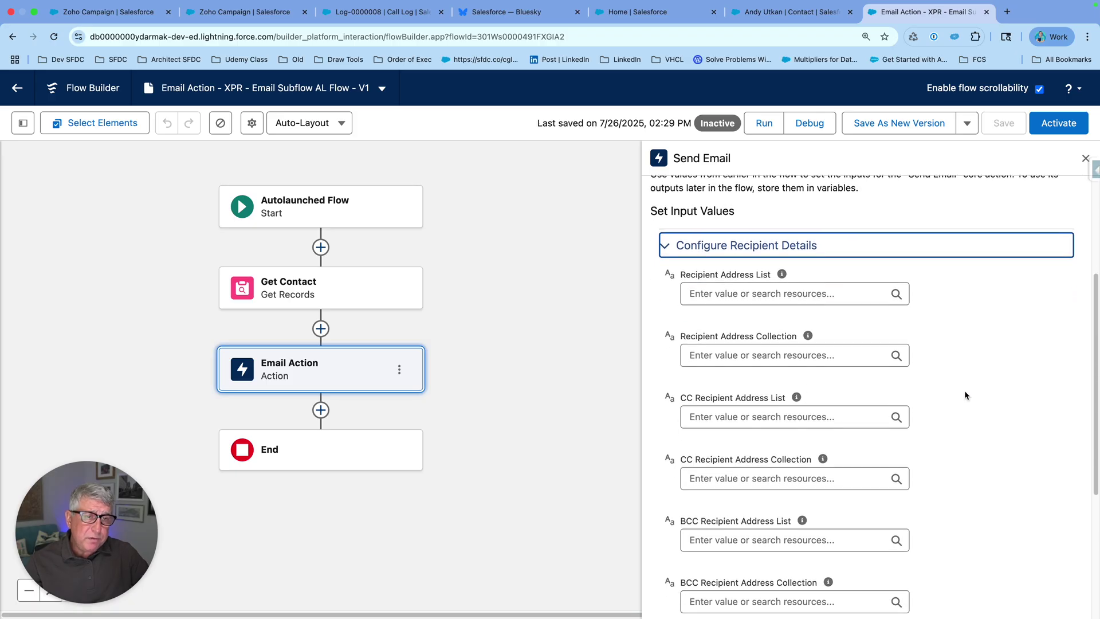
mouse_move(782, 230)
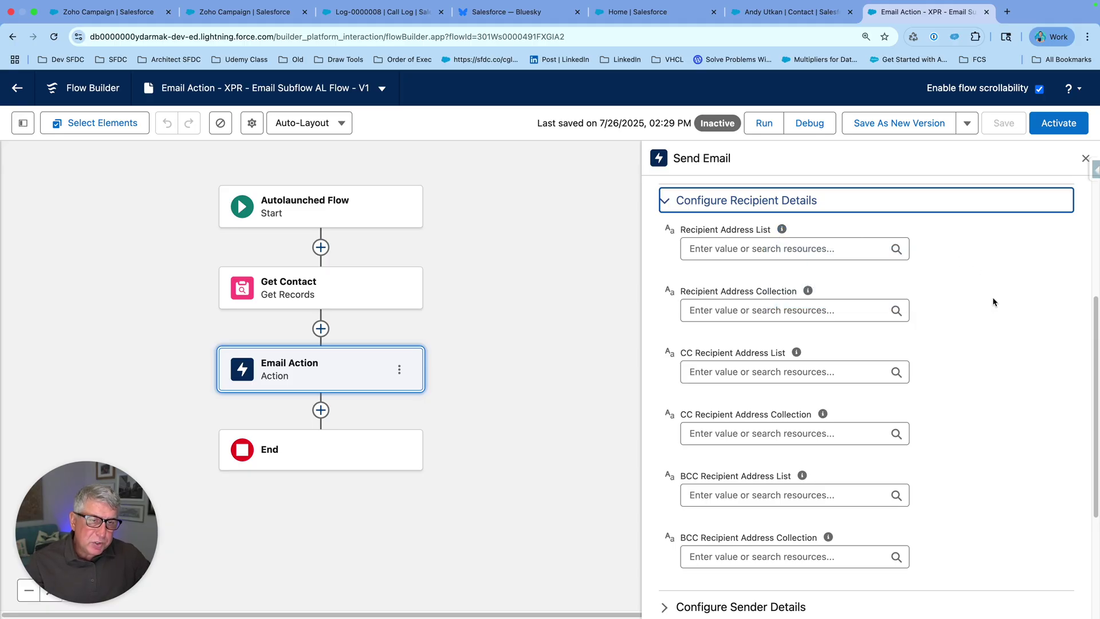
mouse_move(809, 293)
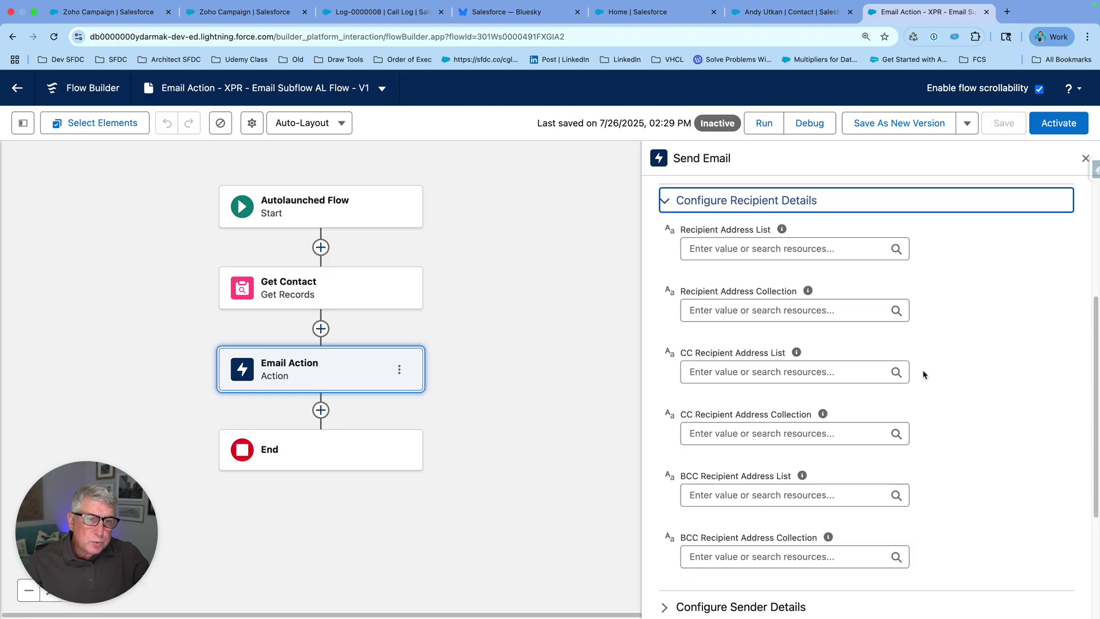
mouse_move(798, 354)
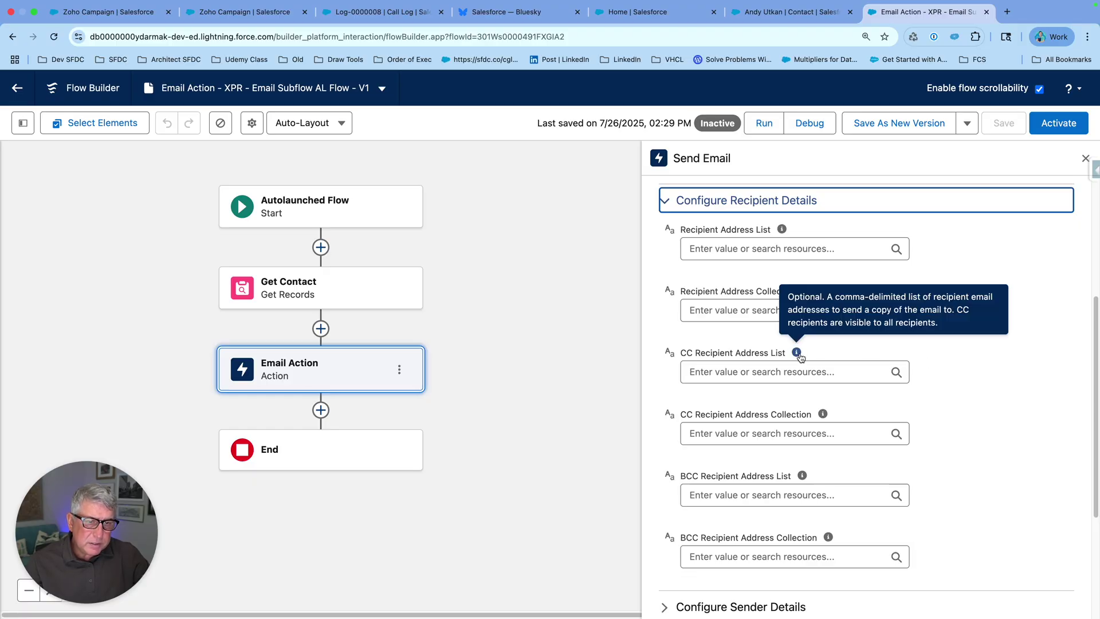
mouse_move(824, 416)
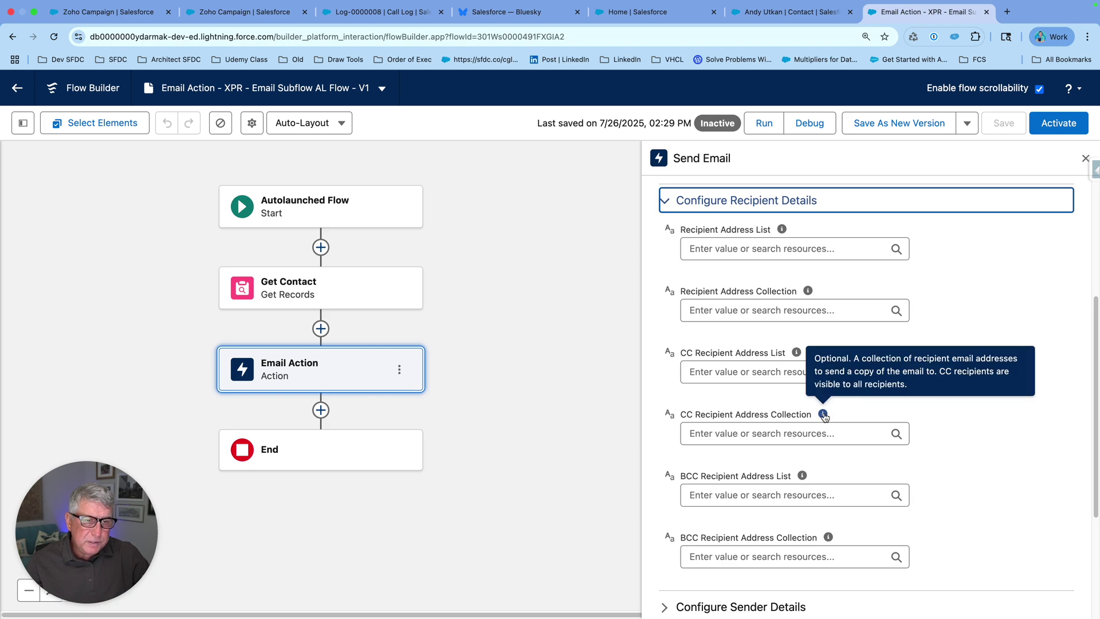
mouse_move(804, 476)
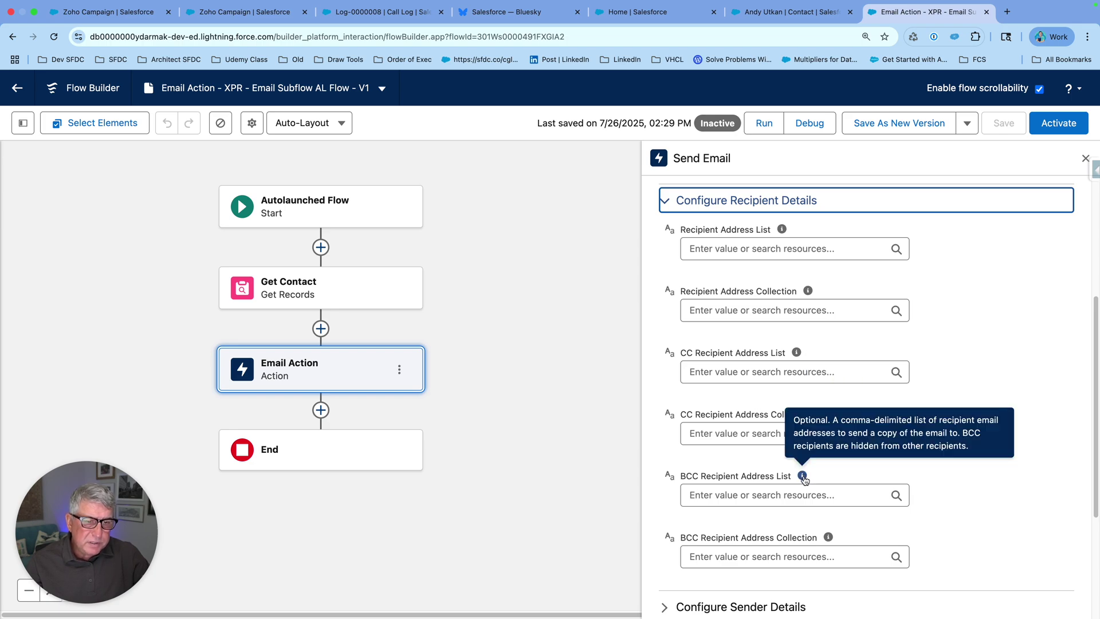
mouse_move(828, 540)
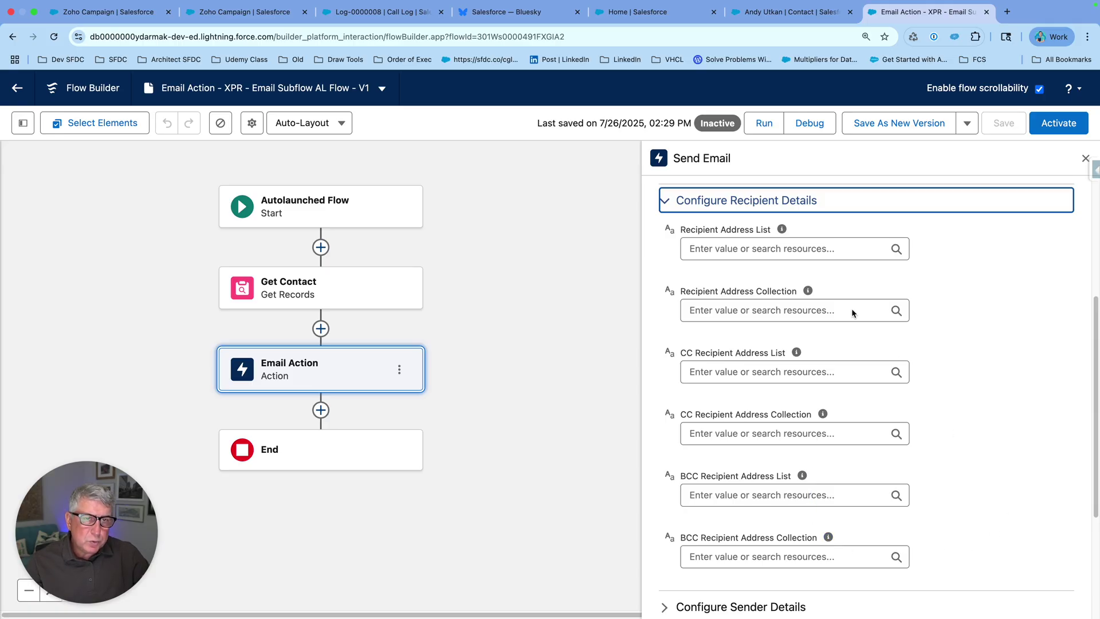
left_click(668, 202)
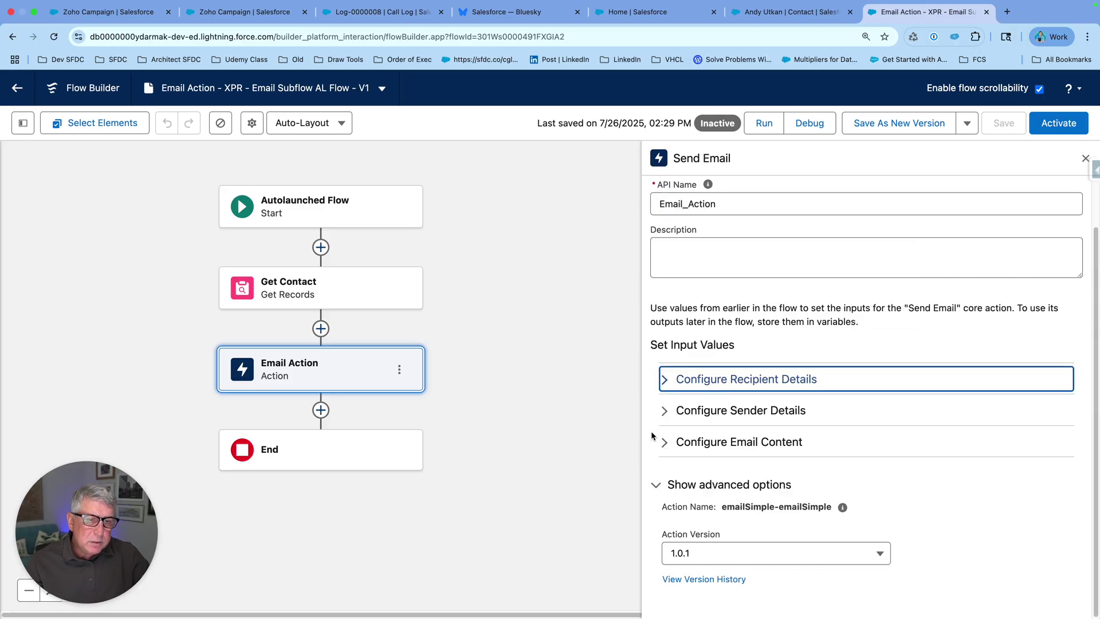
Expand the sender details of the Email Action and review the Sender Type help and its available options.
left_click(665, 410)
scroll(990, 420, "down", 2)
scroll(989, 421, "down", 2)
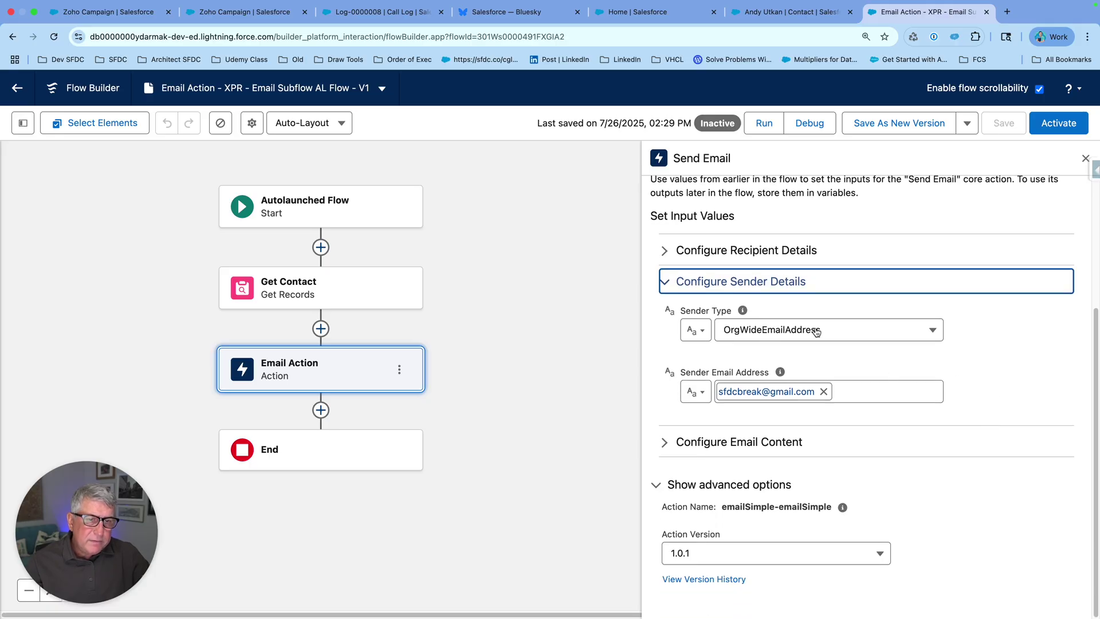
mouse_move(743, 311)
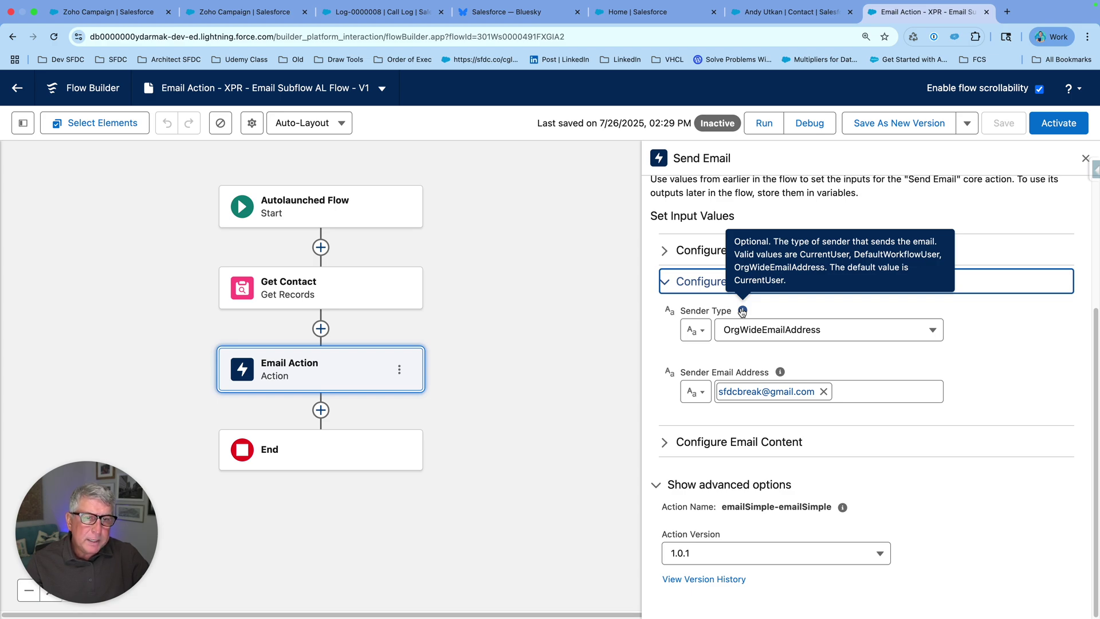
left_click(902, 328)
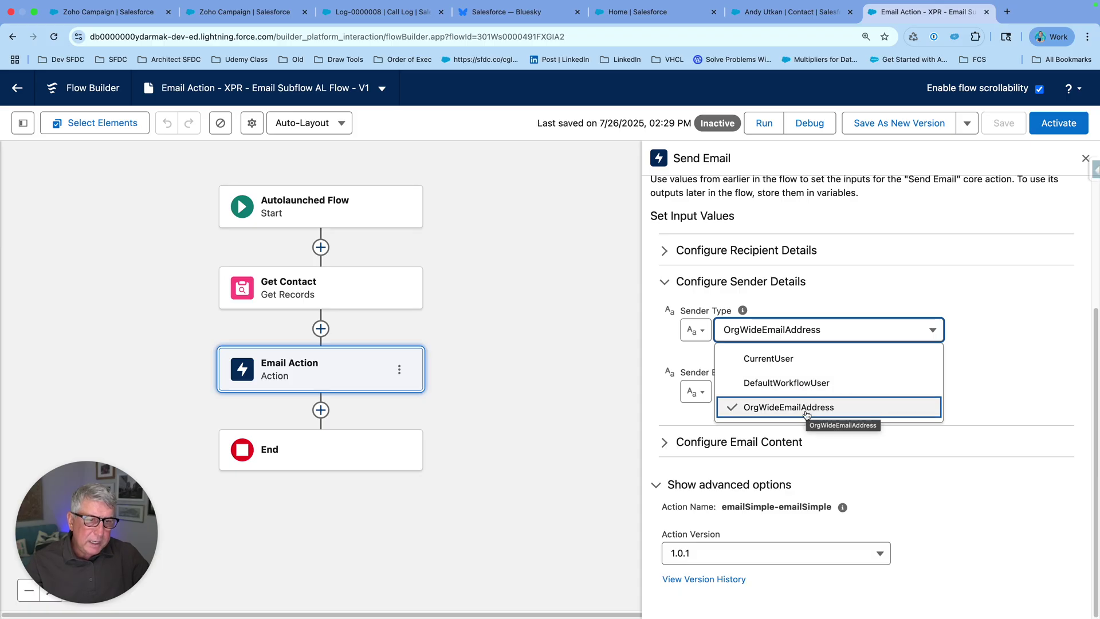
Switch the Sender Type input to Search Resources and look through the resources offered.
left_click(703, 333)
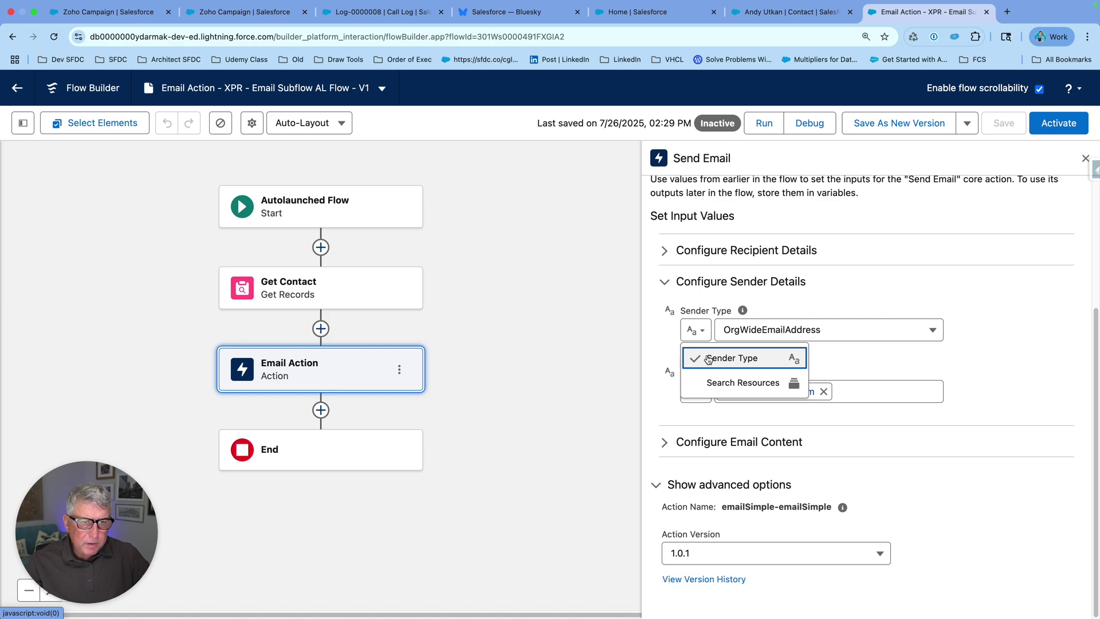
left_click(740, 385)
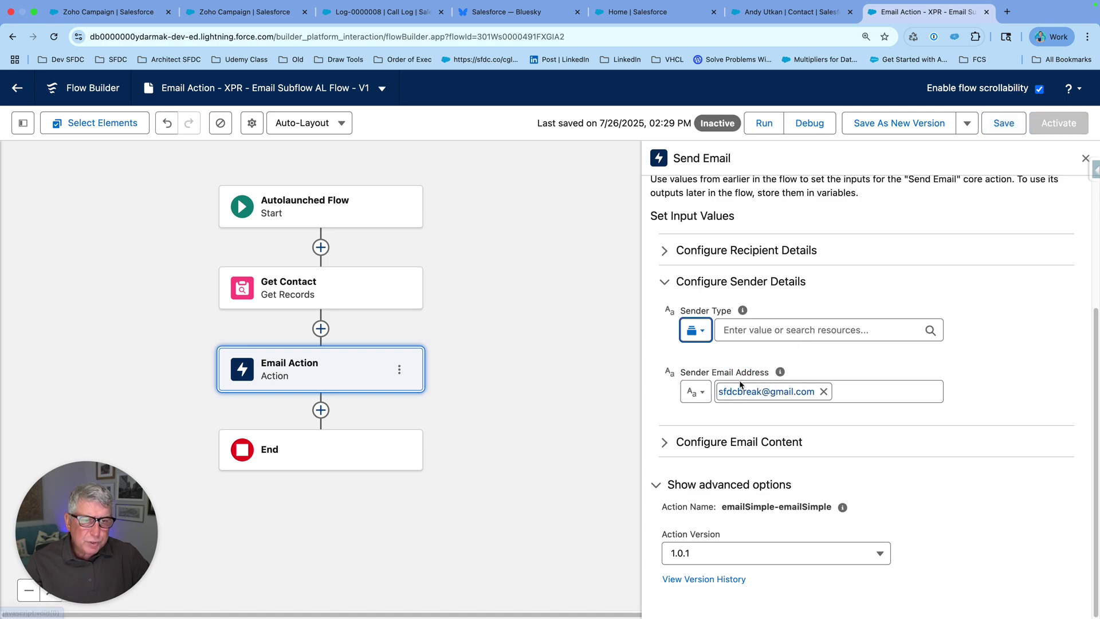
left_click(803, 328)
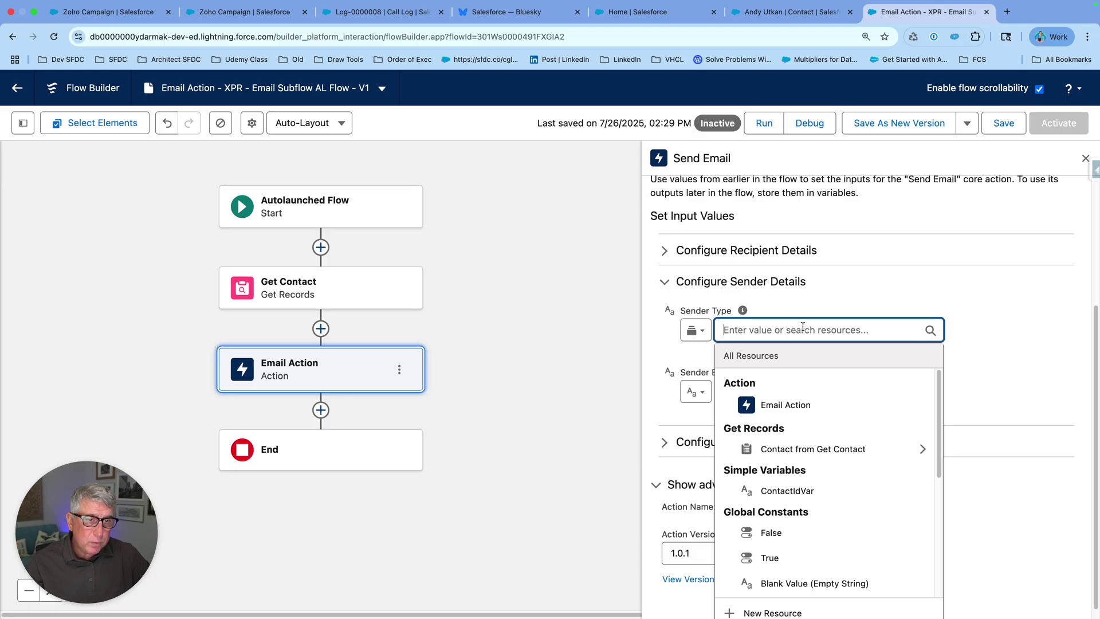
Return the Sender Type input to its predefined sender types and choose OrgWideEmailAddress.
left_click(696, 330)
left_click(723, 356)
left_click(780, 332)
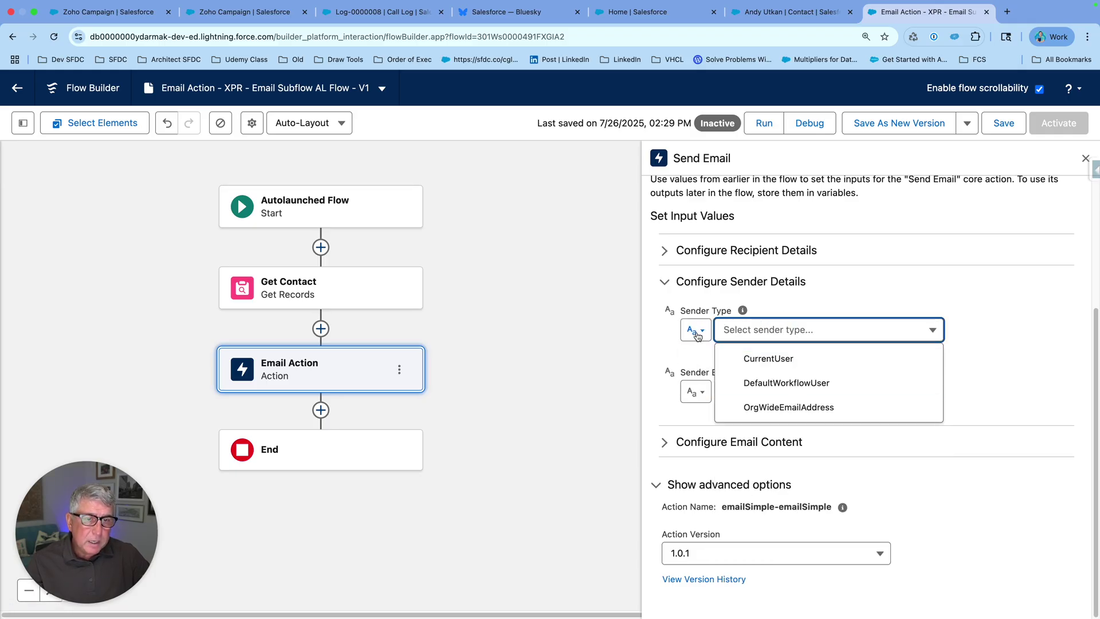
left_click(790, 406)
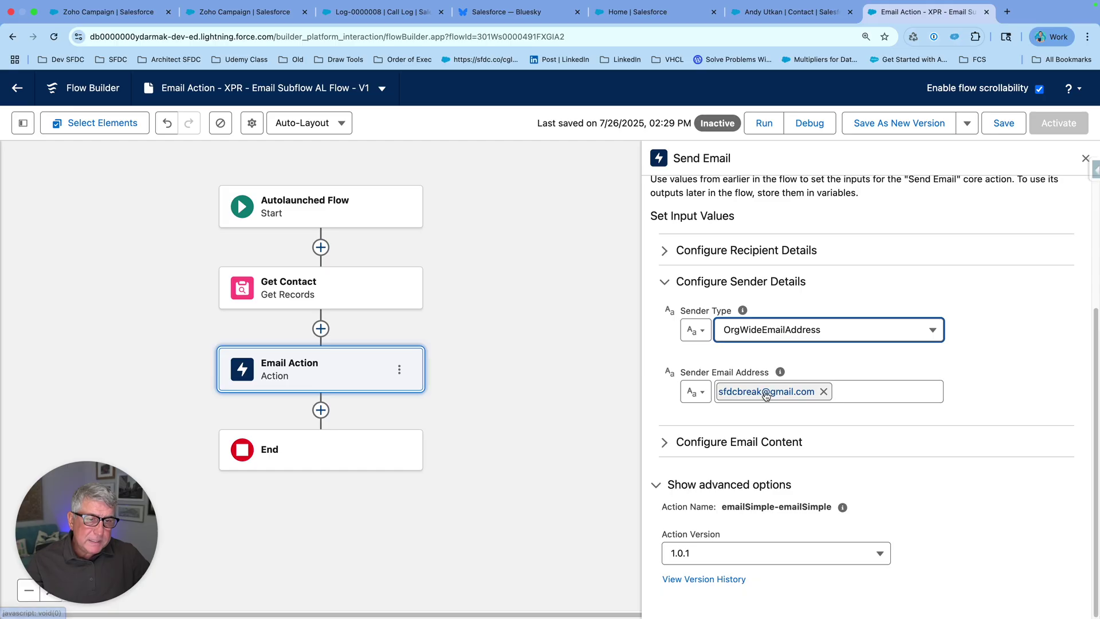
Try Search Resources for the Sender Email Address, return to Email Address mode and select the organization-wide Gmail address.
left_click(703, 394)
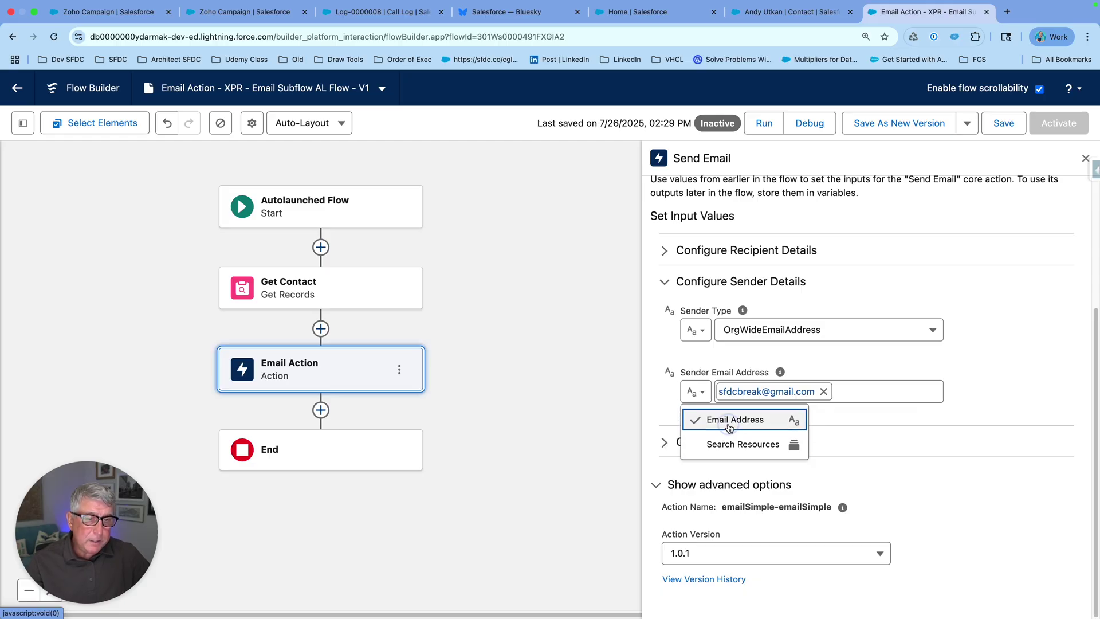
left_click(720, 446)
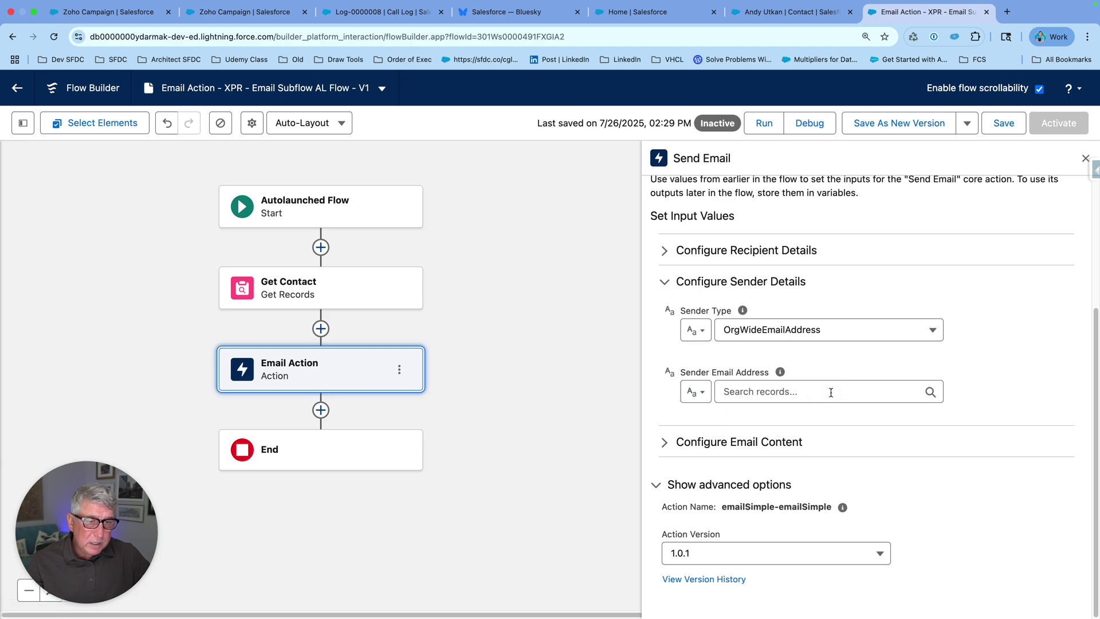
left_click(831, 393)
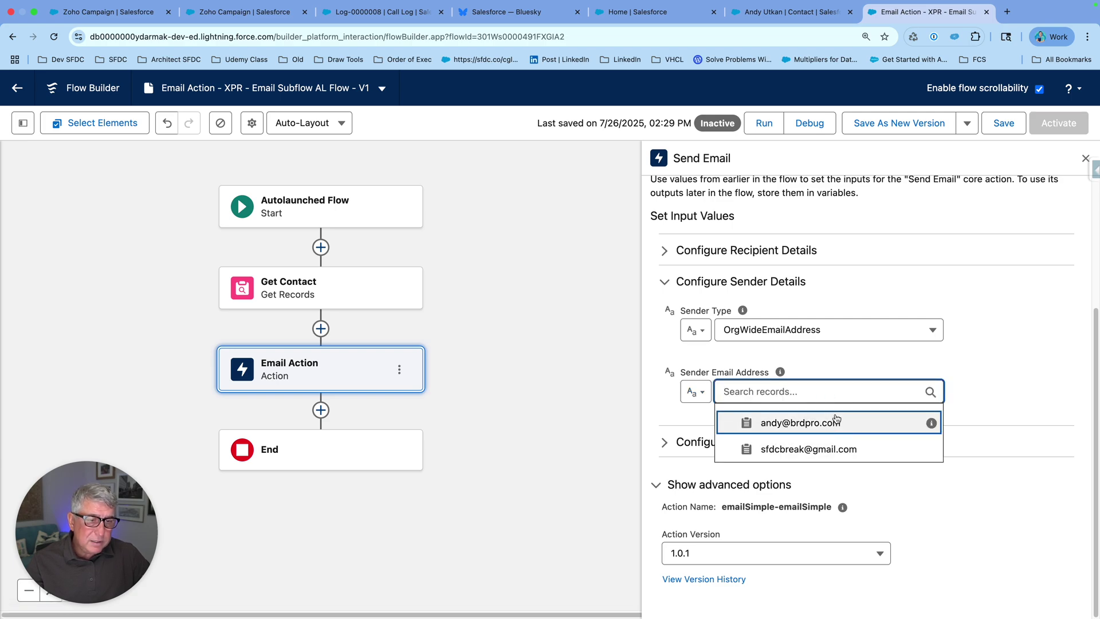
left_click(833, 452)
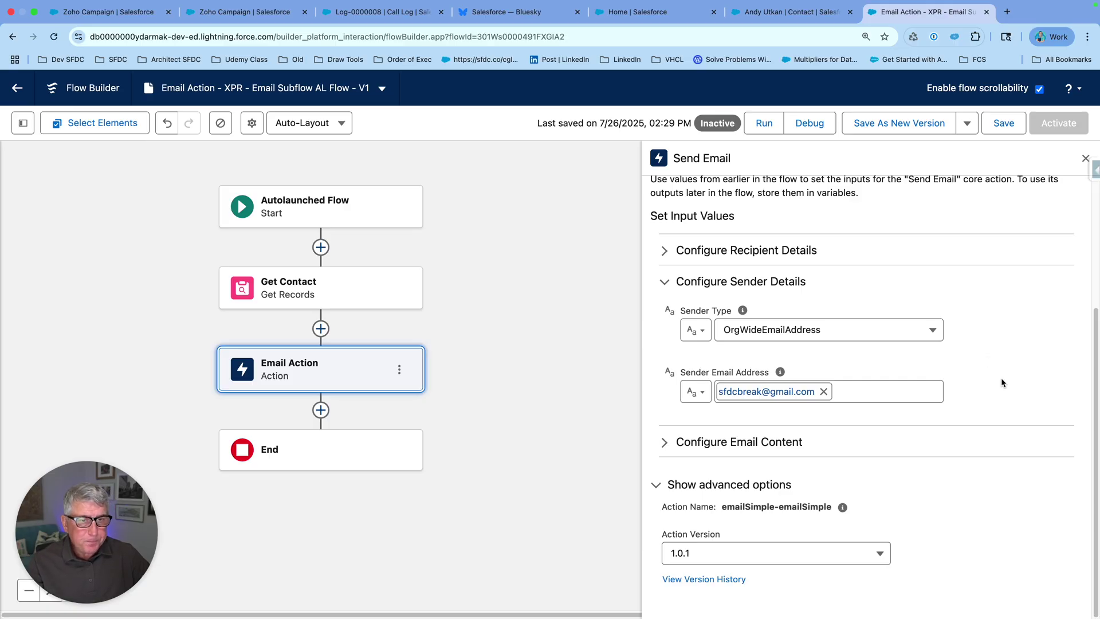
Expand Configure Email Content, switch it to Use Email Template and review the input modes of the Email Template ID.
left_click(661, 444)
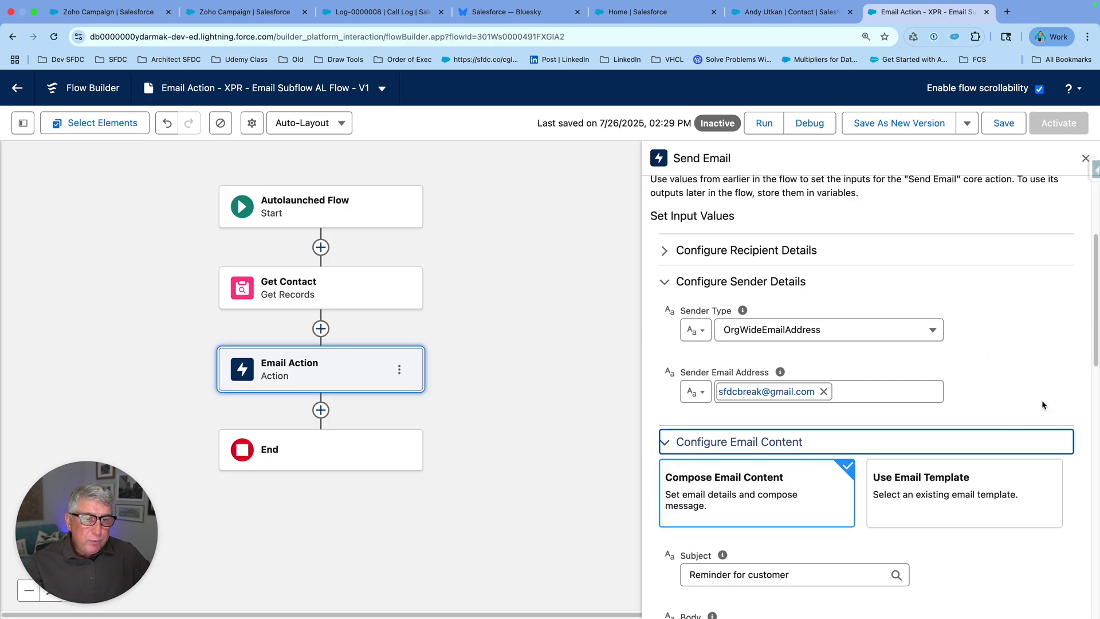
scroll(1041, 404, "down", 5)
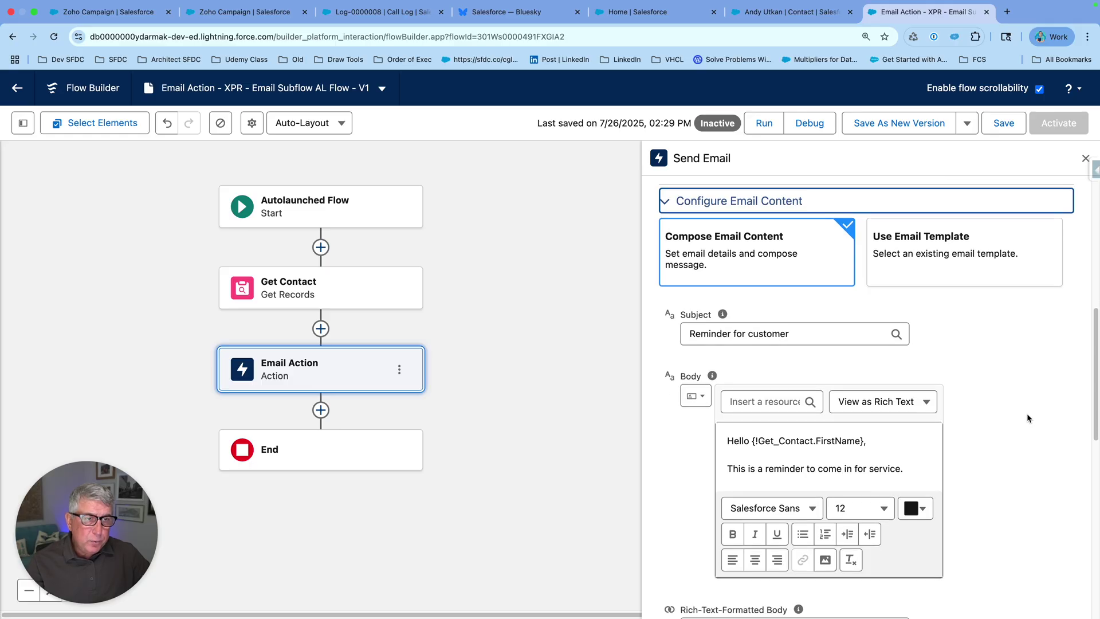
left_click(930, 257)
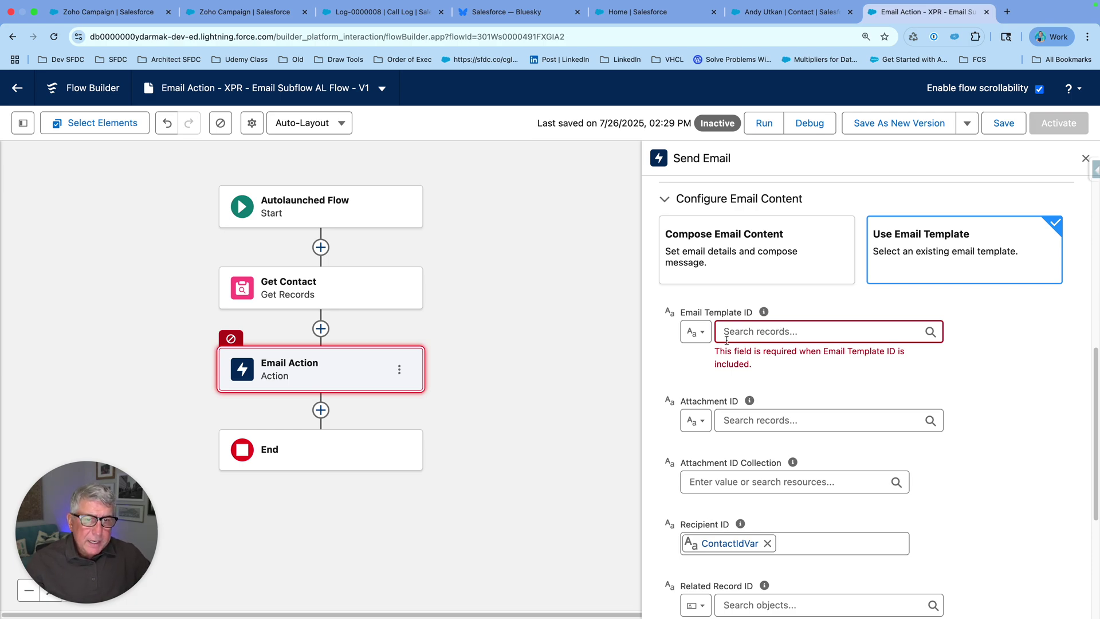
left_click(705, 337)
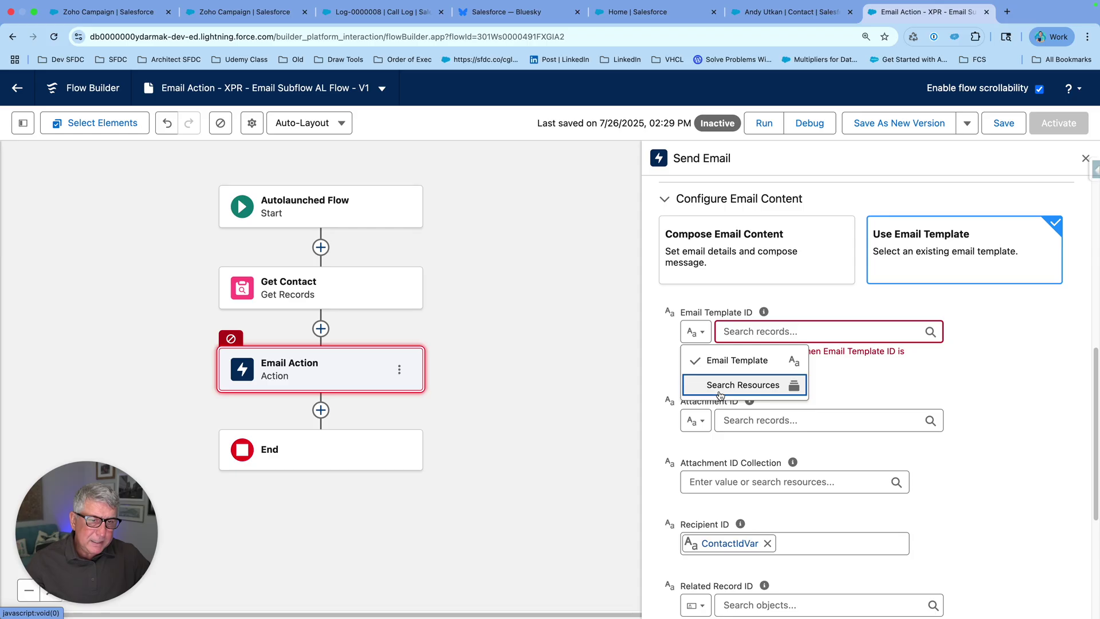
left_click(943, 380)
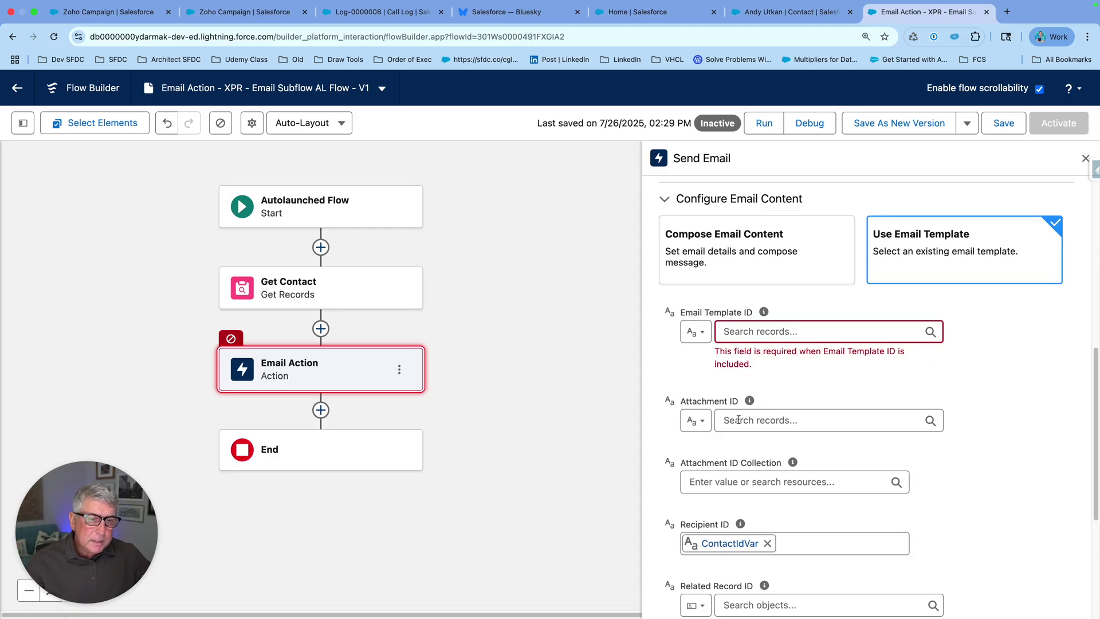
Review the Recipient ID help, clear the Recipient ID input and reassign it to the ContactIdVar variable.
scroll(739, 420, "down", 2)
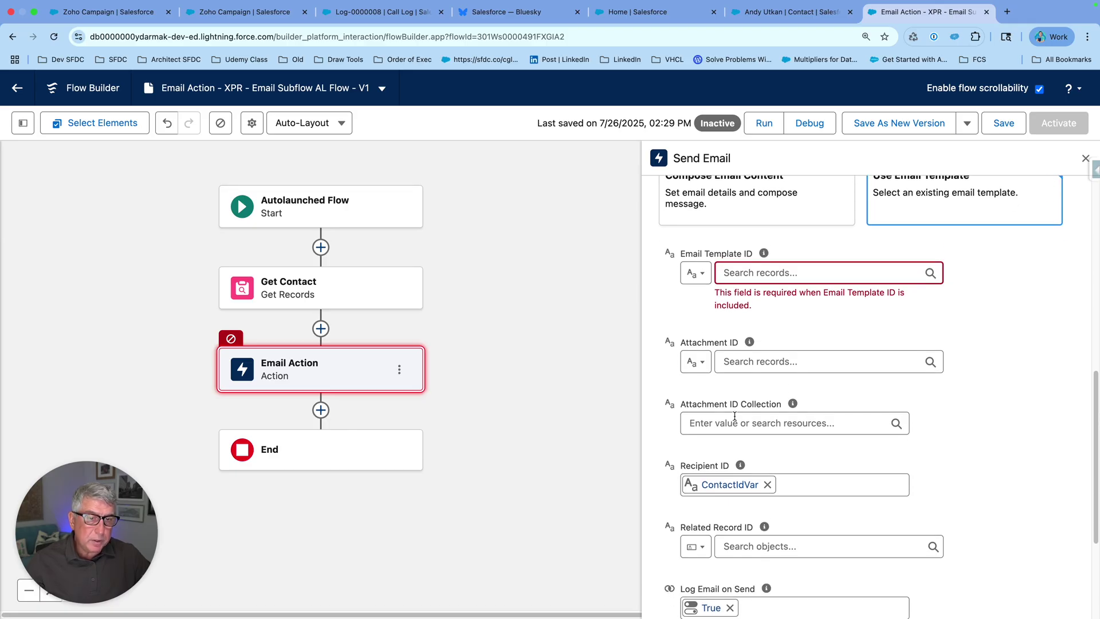
scroll(735, 416, "down", 2)
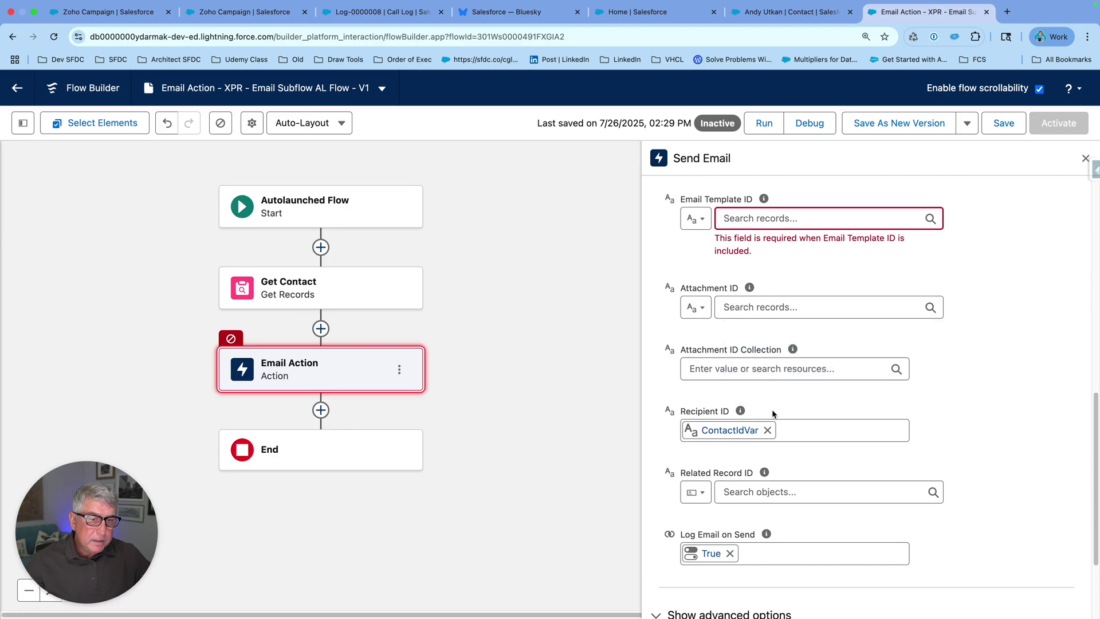
mouse_move(741, 411)
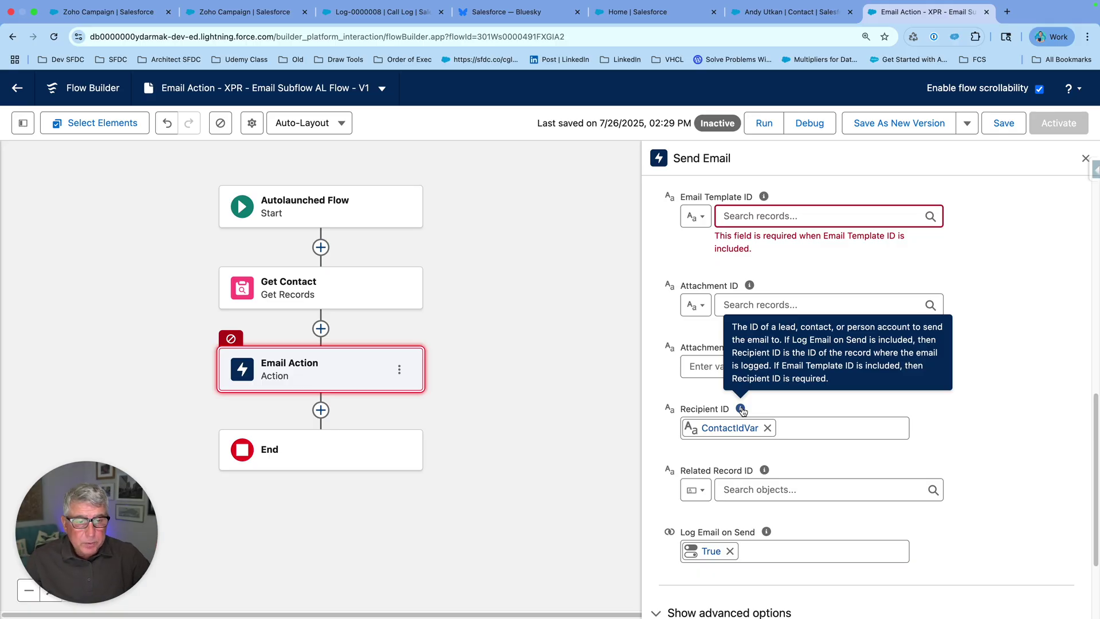
left_click(767, 428)
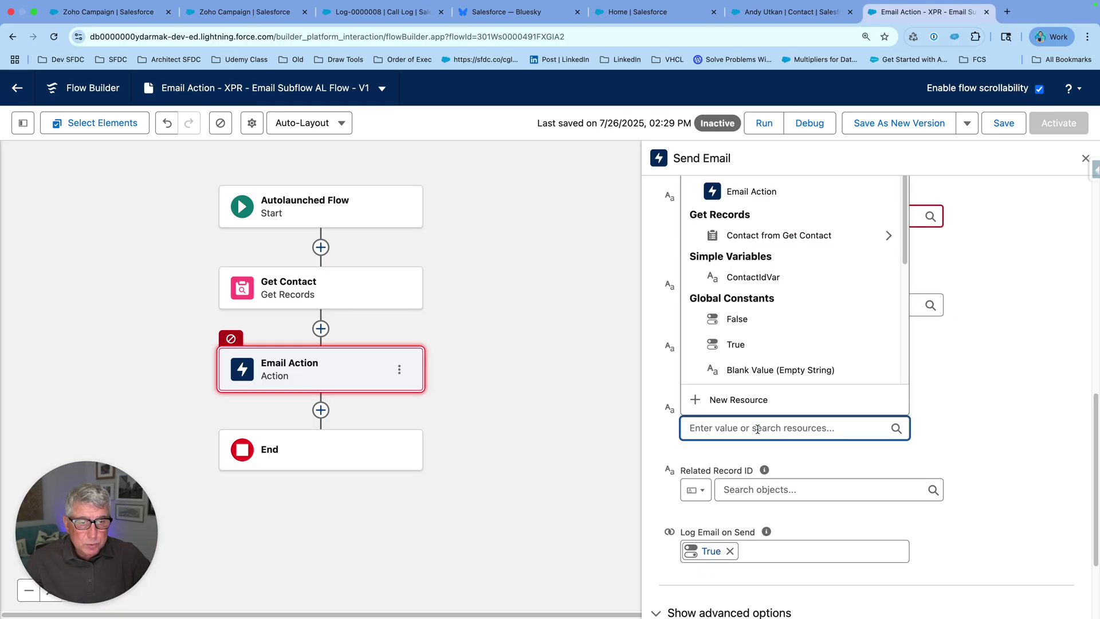
type("con")
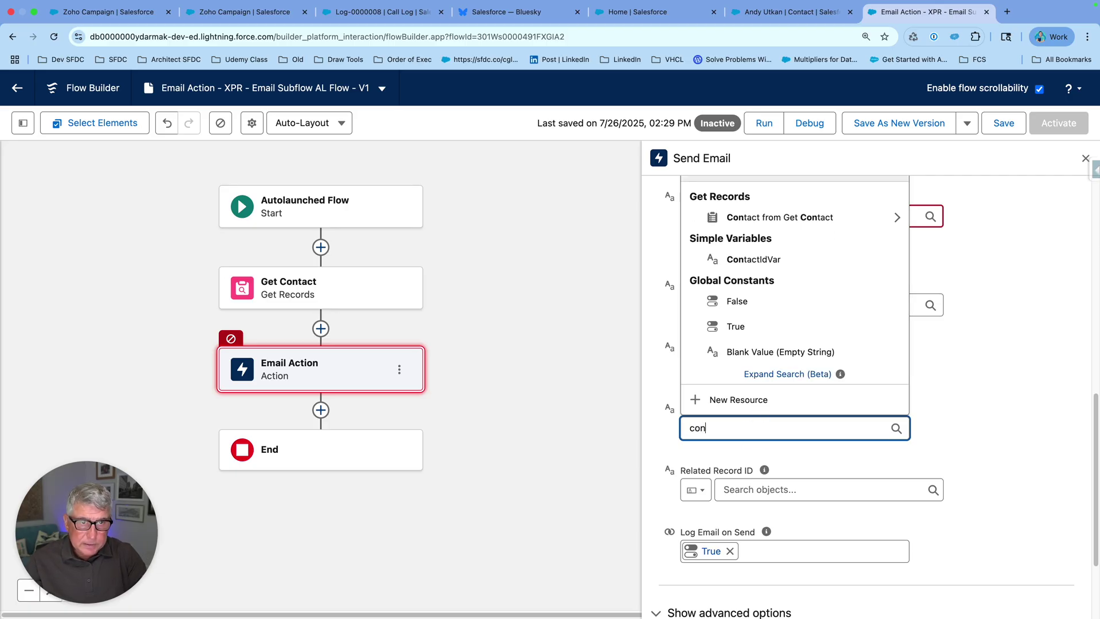
type("ta")
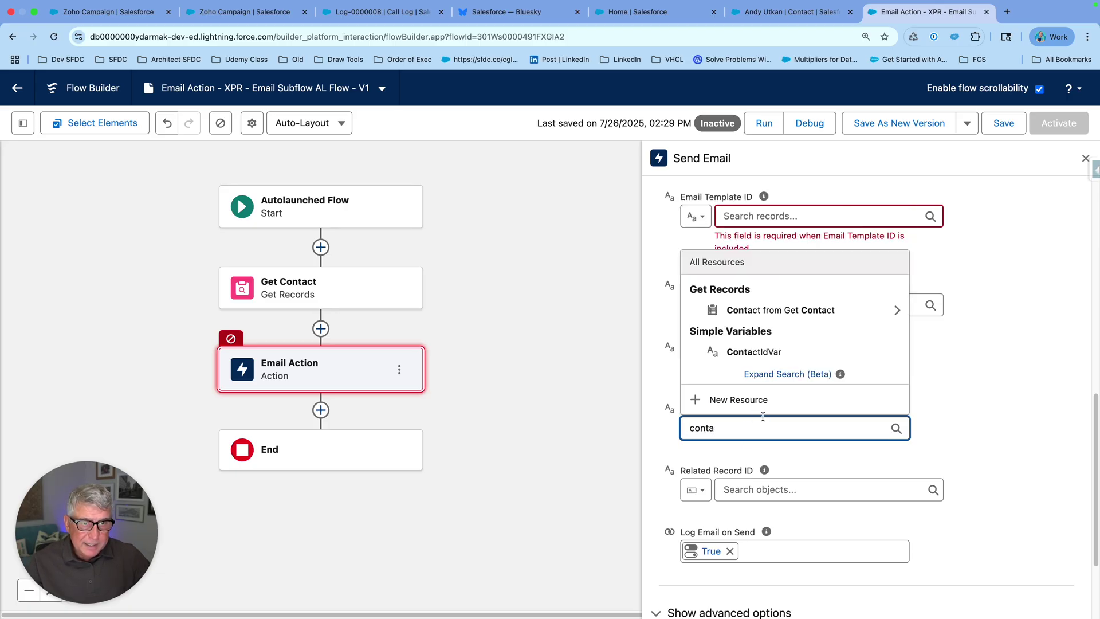
left_click(764, 356)
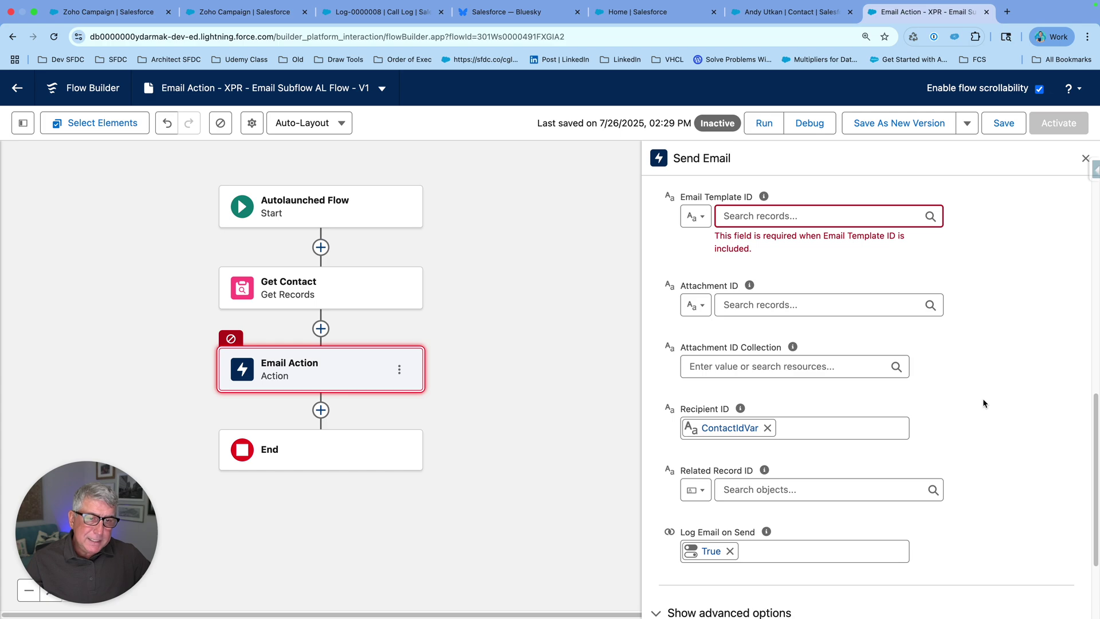
Read the help texts of the Related Record ID and Log Email on Send inputs.
scroll(984, 403, "down", 3)
scroll(989, 404, "down", 1)
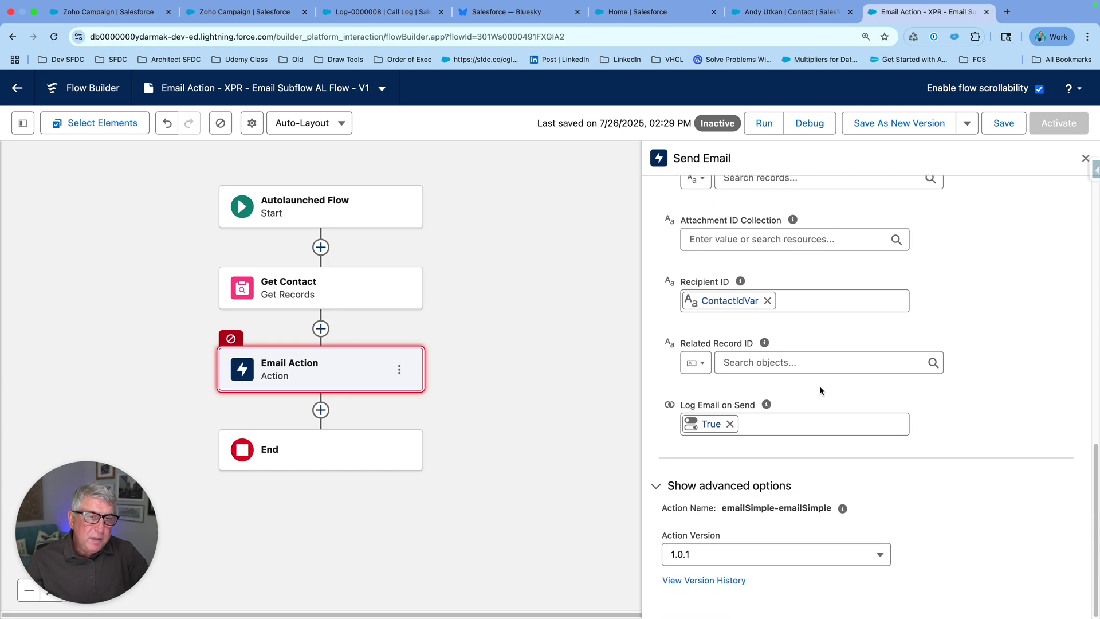
mouse_move(765, 346)
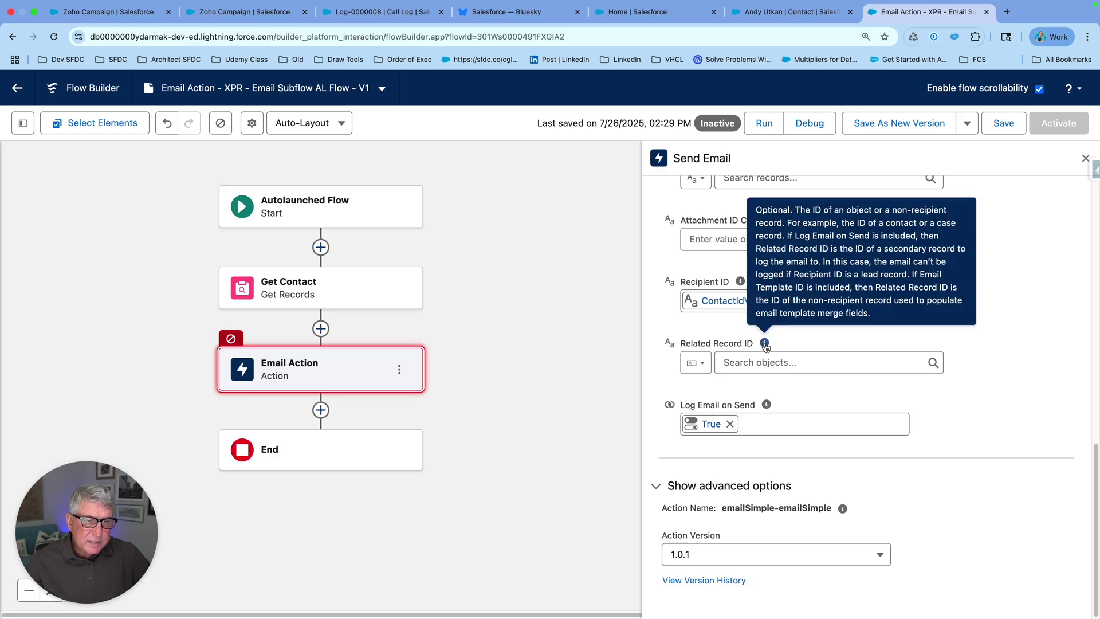
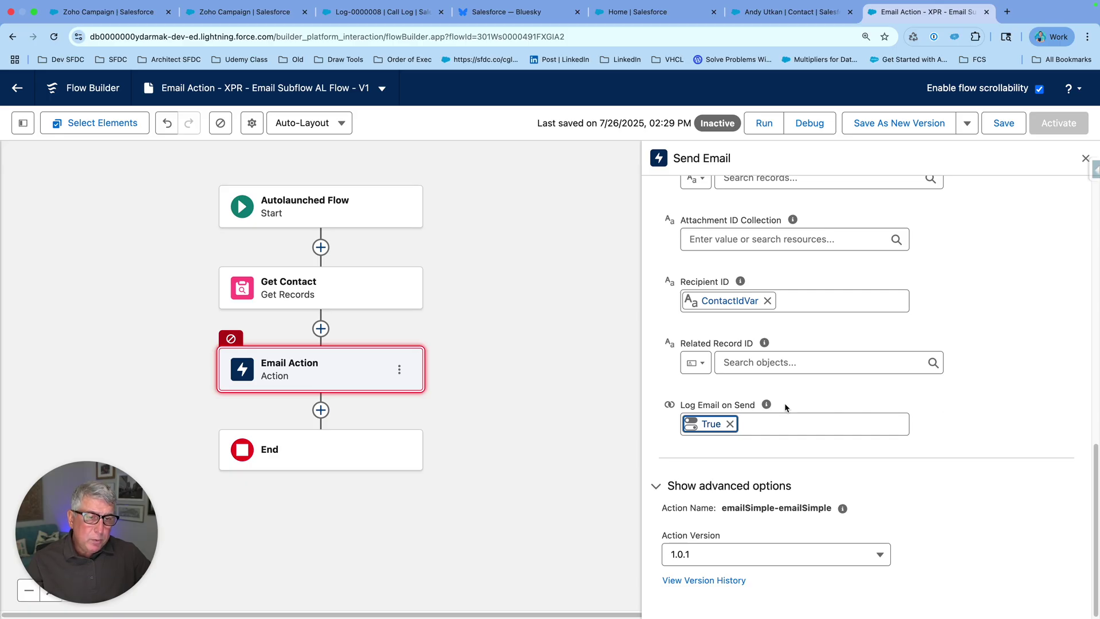
mouse_move(768, 406)
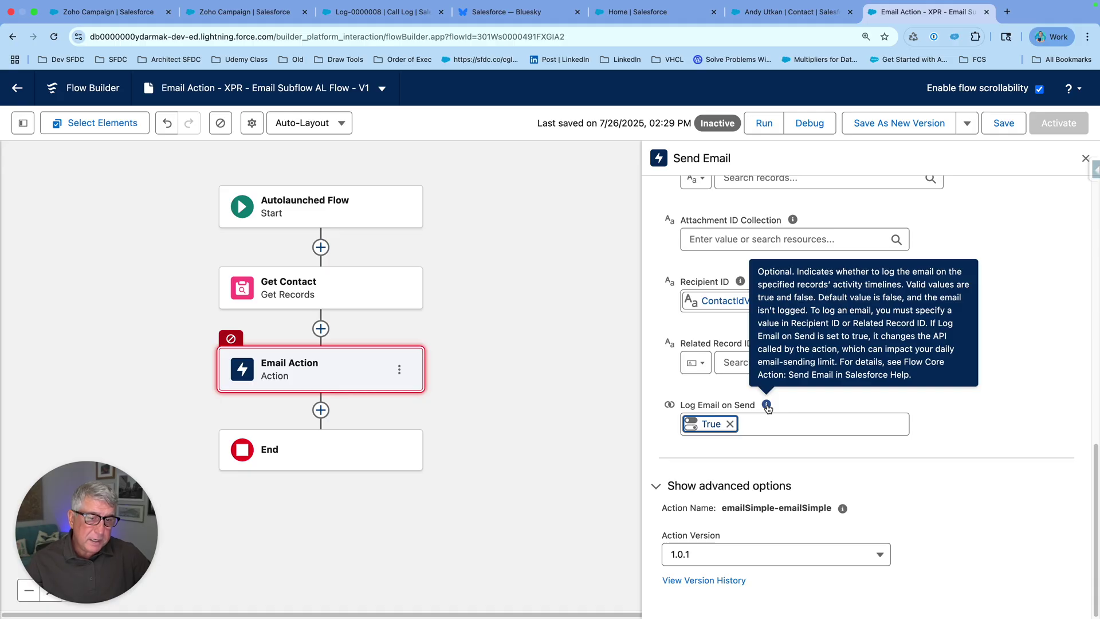
Switch the email content option back to Compose Email Content and look over its empty Subject and Body inputs.
scroll(944, 412, "up", 3)
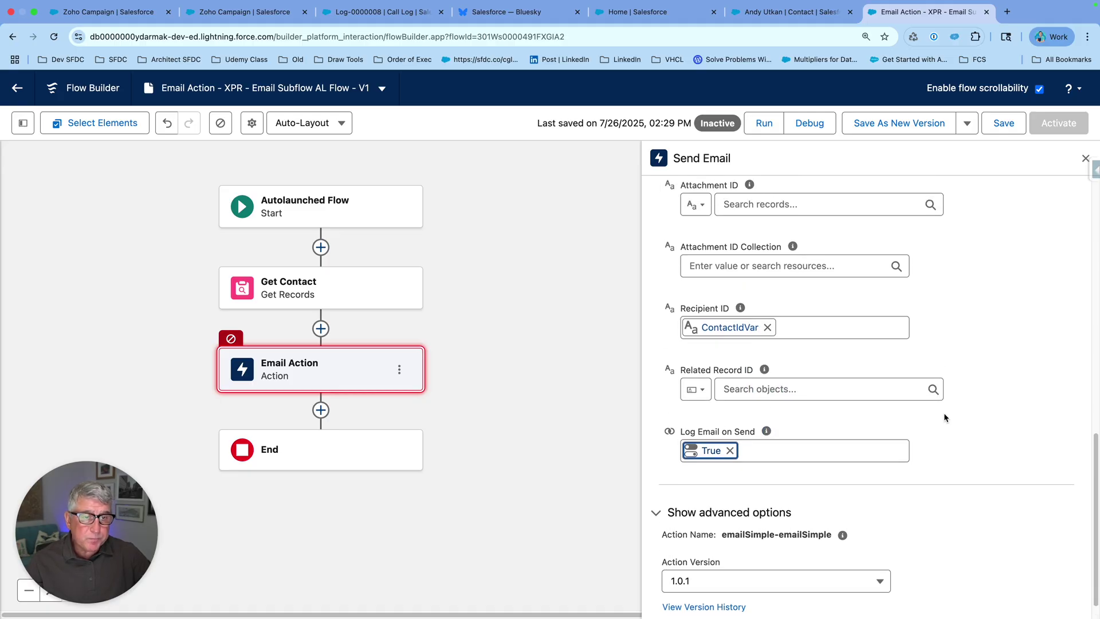
scroll(944, 413, "up", 5)
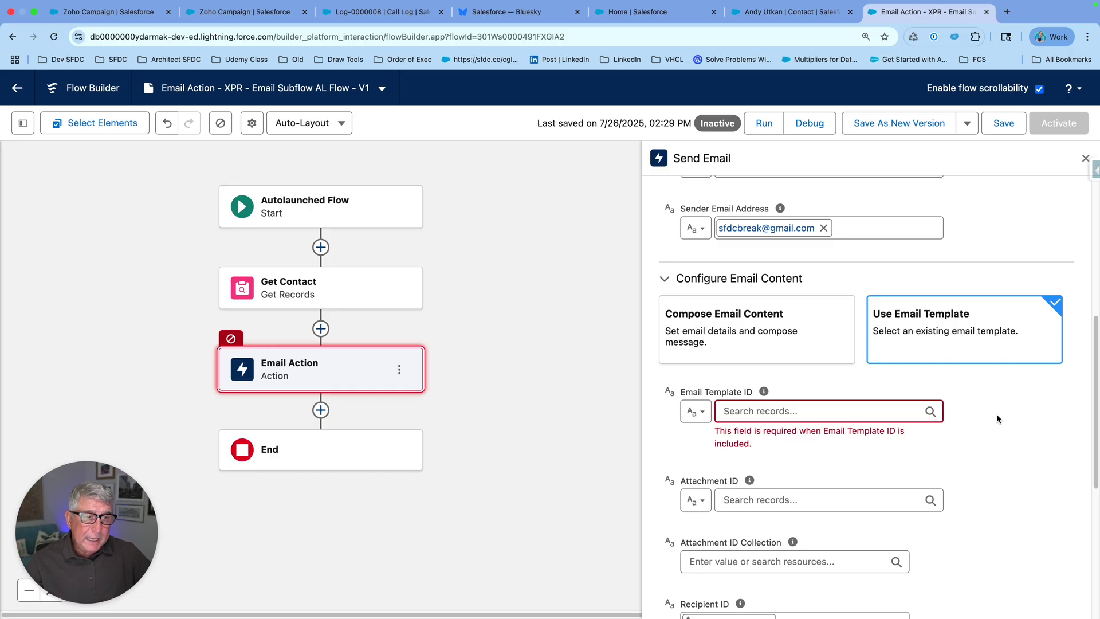
scroll(996, 419, "down", 1)
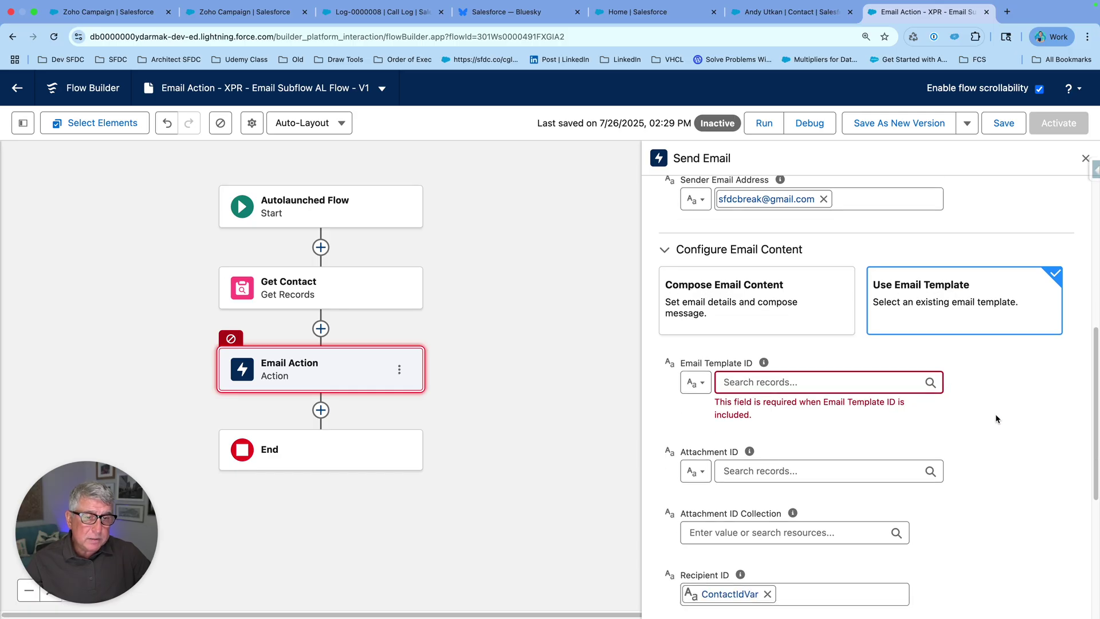
left_click(795, 316)
scroll(993, 380, "down", 5)
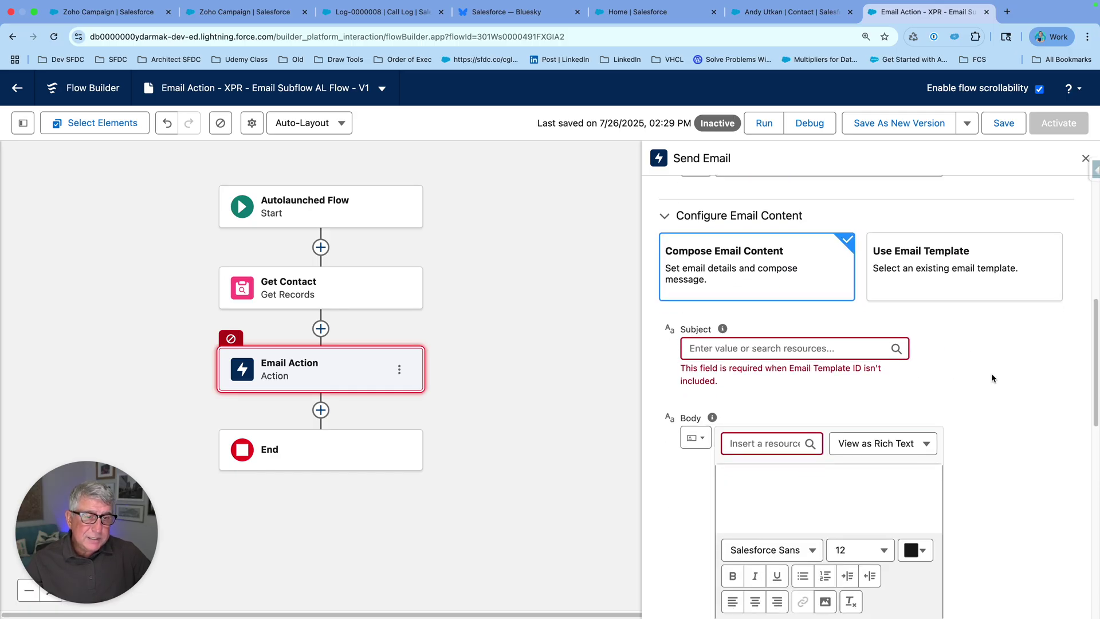
scroll(1001, 372, "up", 4)
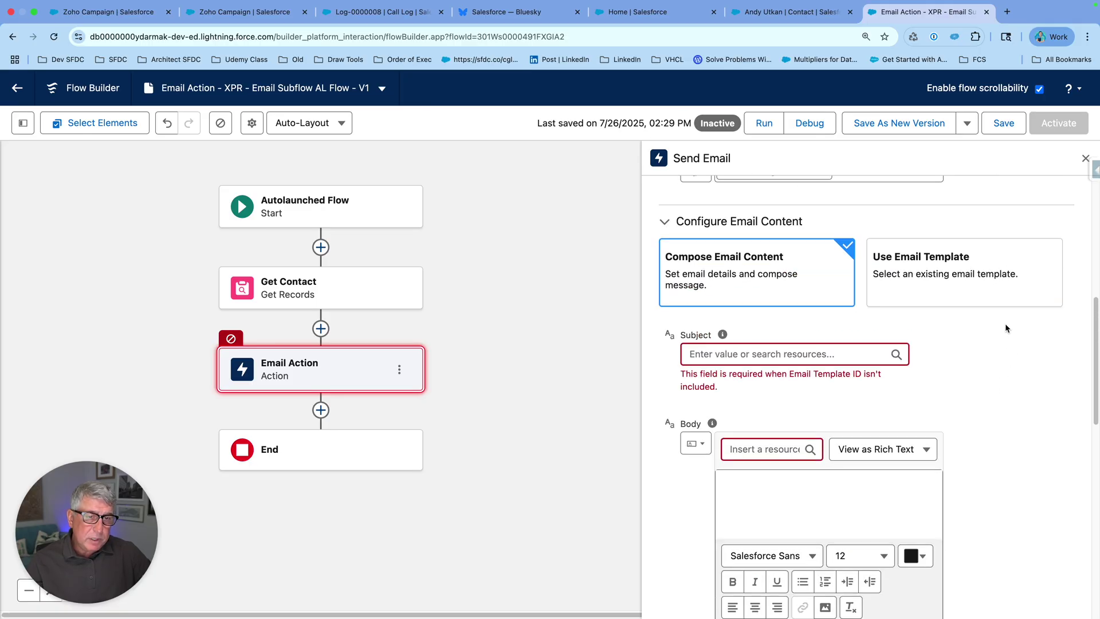
Set the email Subject to "Customer Reminder".
left_click(852, 350)
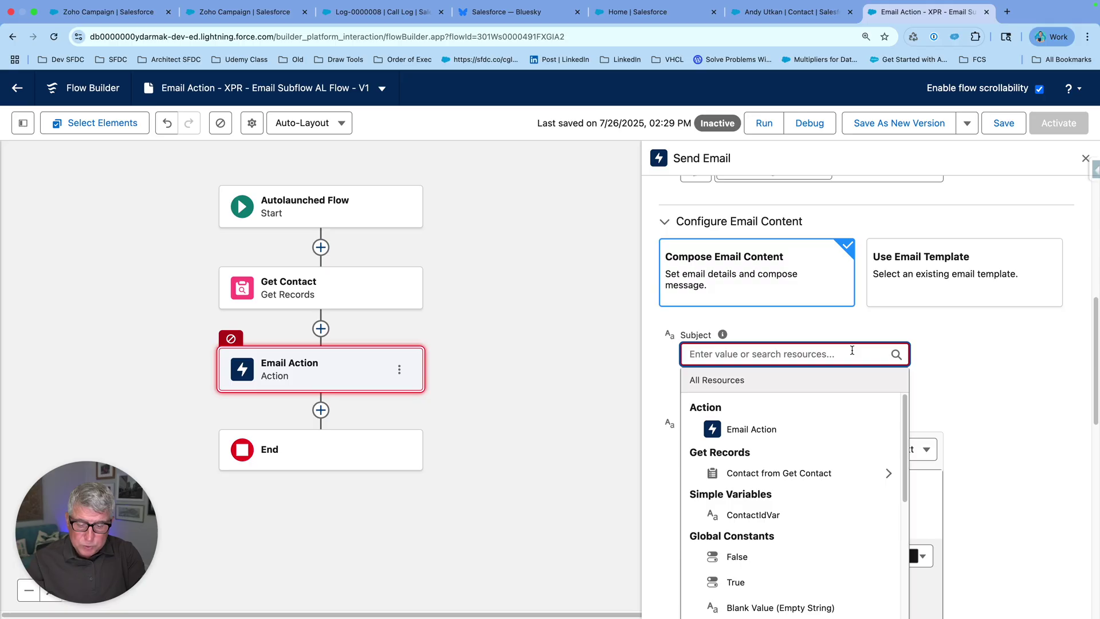
type("Cu")
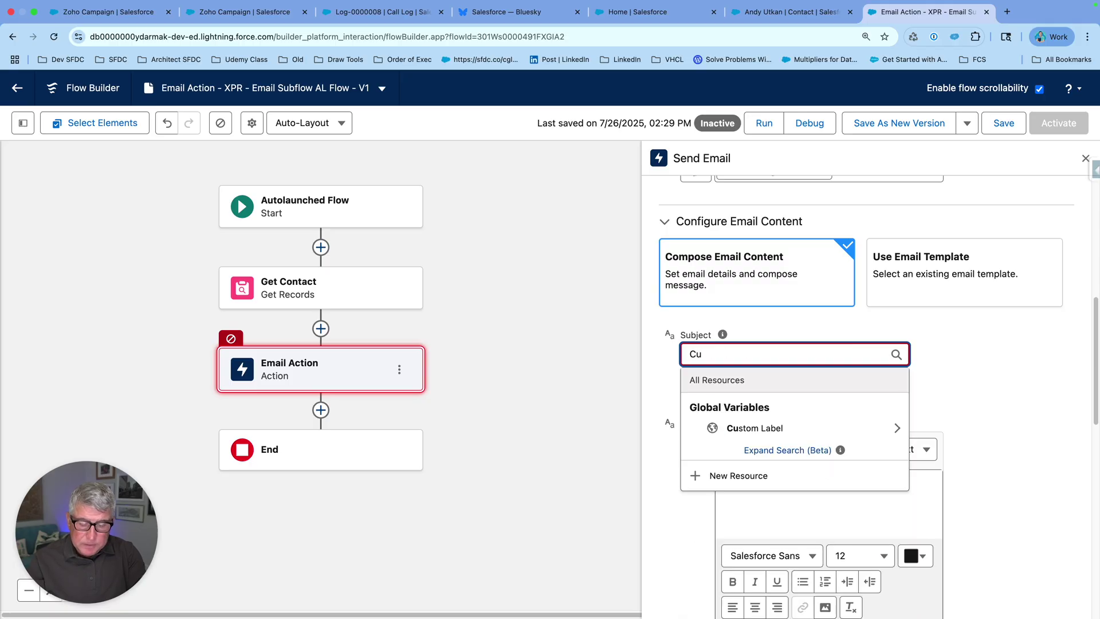
type("s")
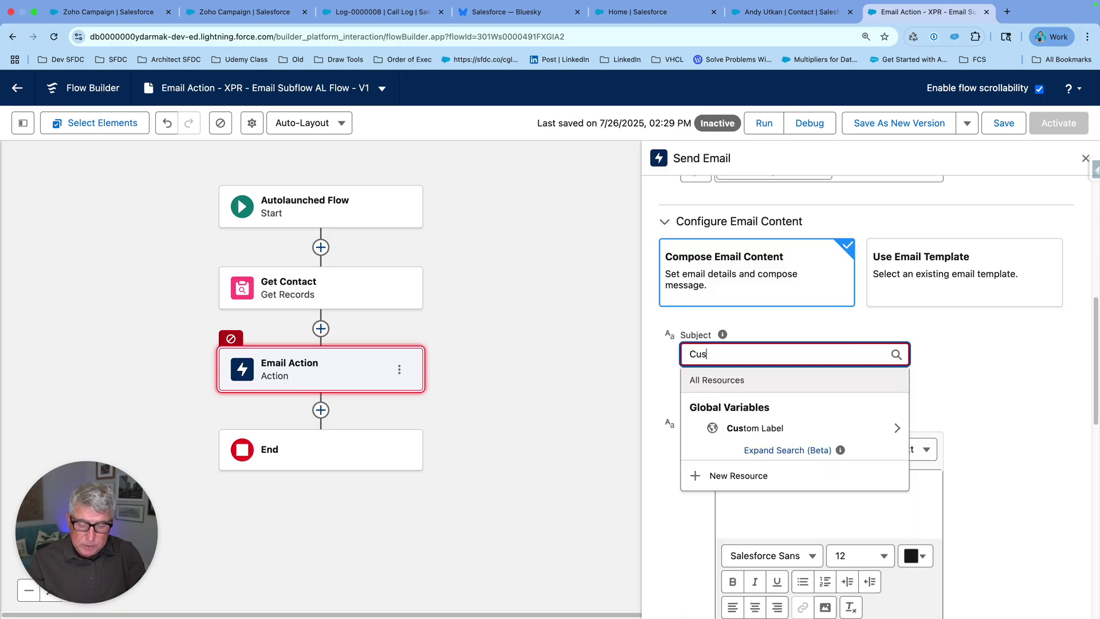
type("tomer Reminder")
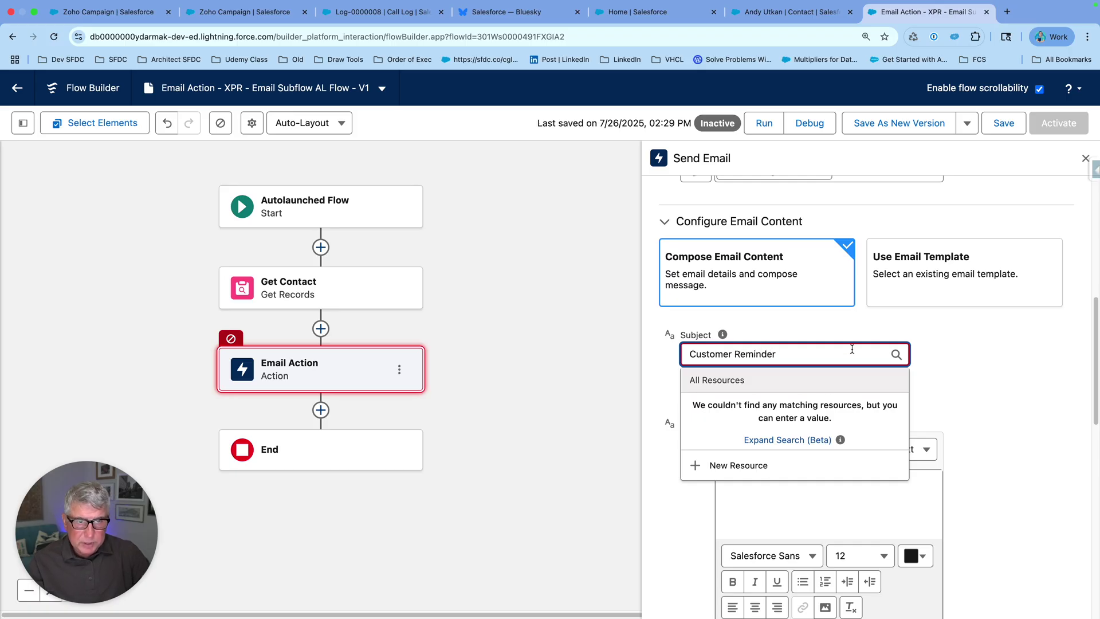
left_click(986, 346)
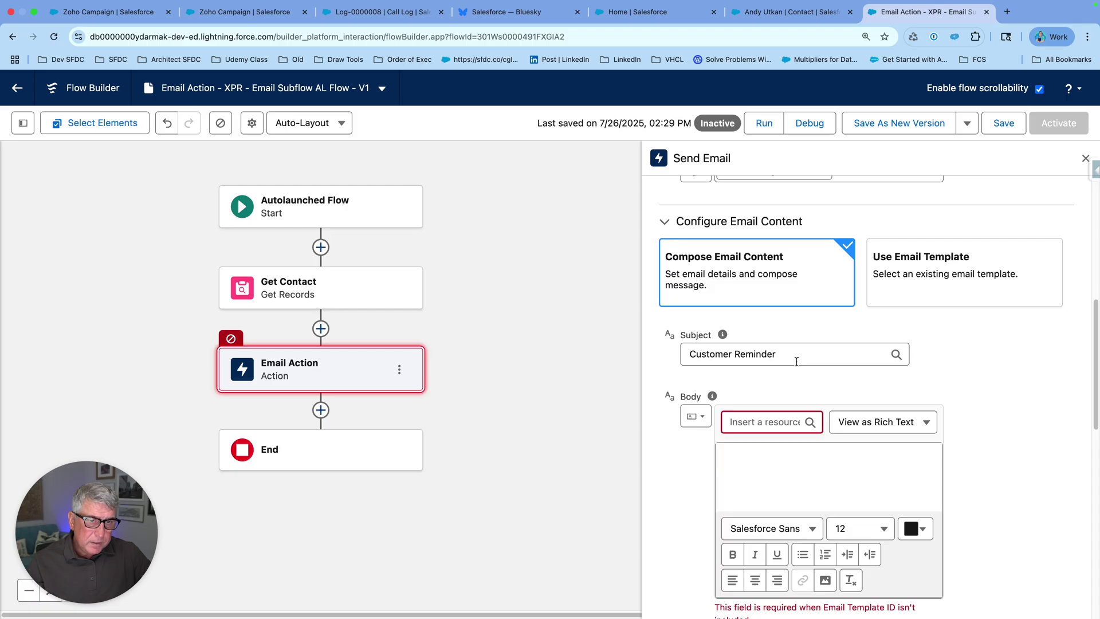
Review the Enter Text and Search Resources modes available for the email Body, keeping Enter Text.
scroll(1009, 367, "down", 5)
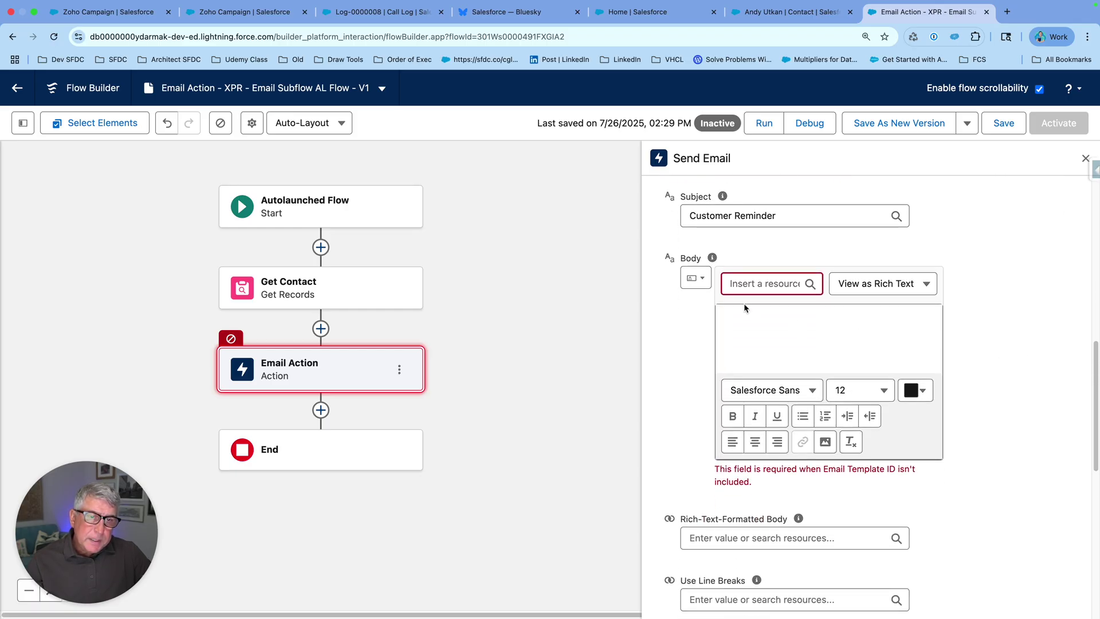
left_click(701, 280)
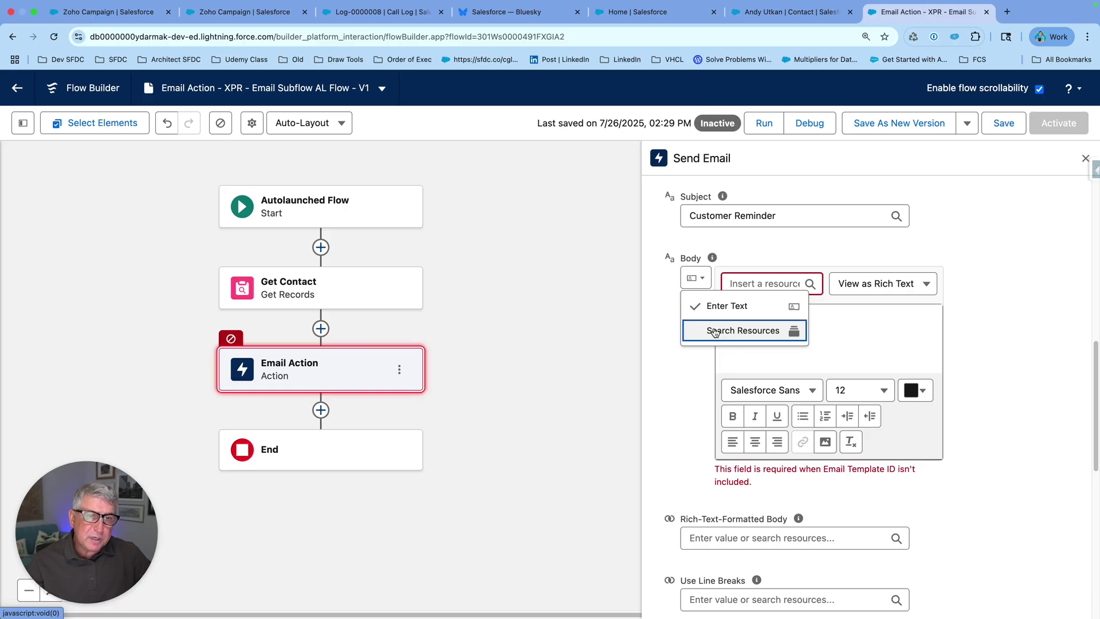
left_click(698, 280)
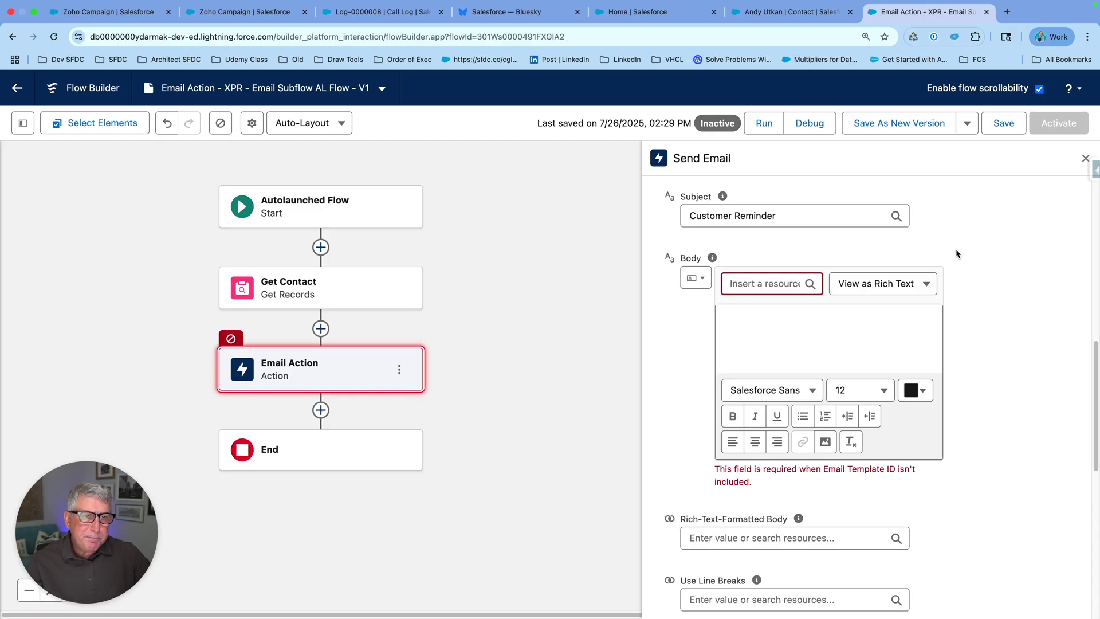
Insert the Get Contact record's First Name resource into the email Body and put "Hello " in front of it.
left_click(766, 284)
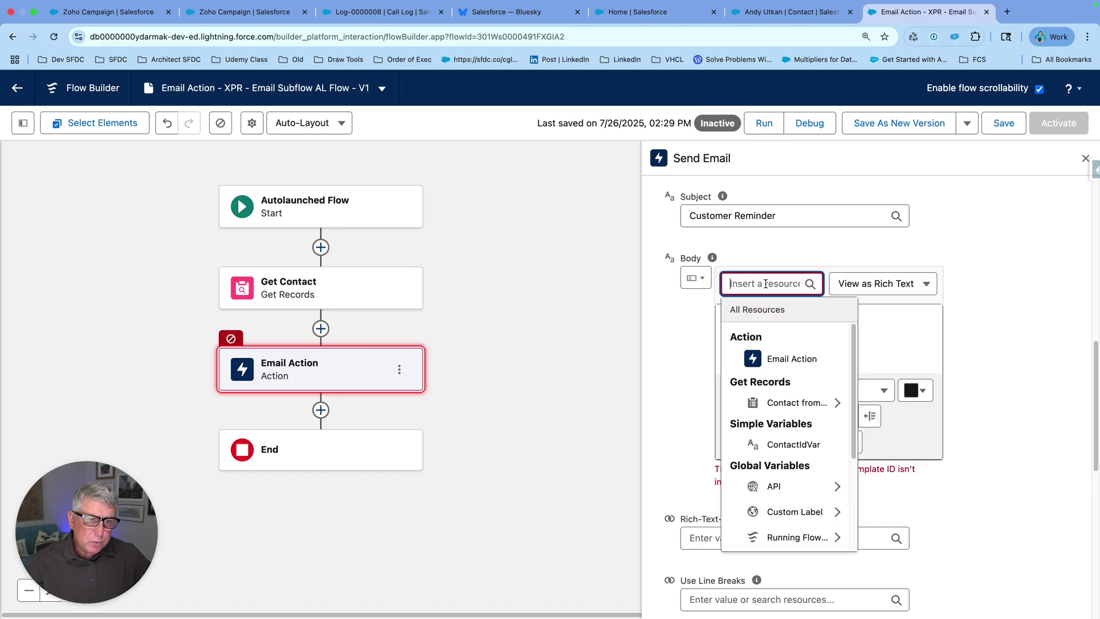
type("con")
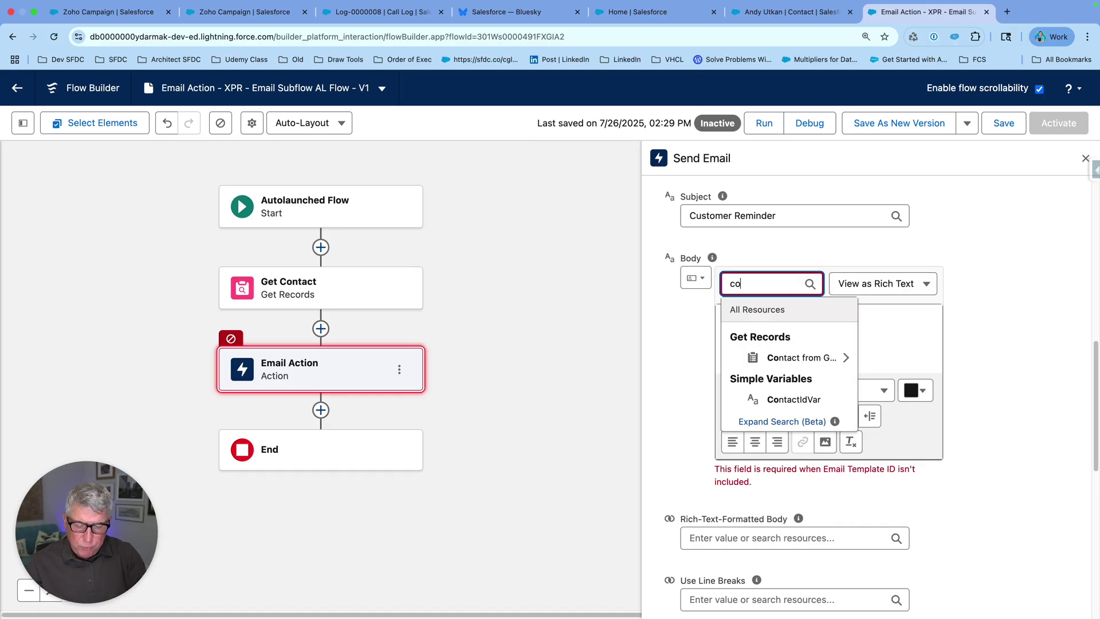
left_click(782, 358)
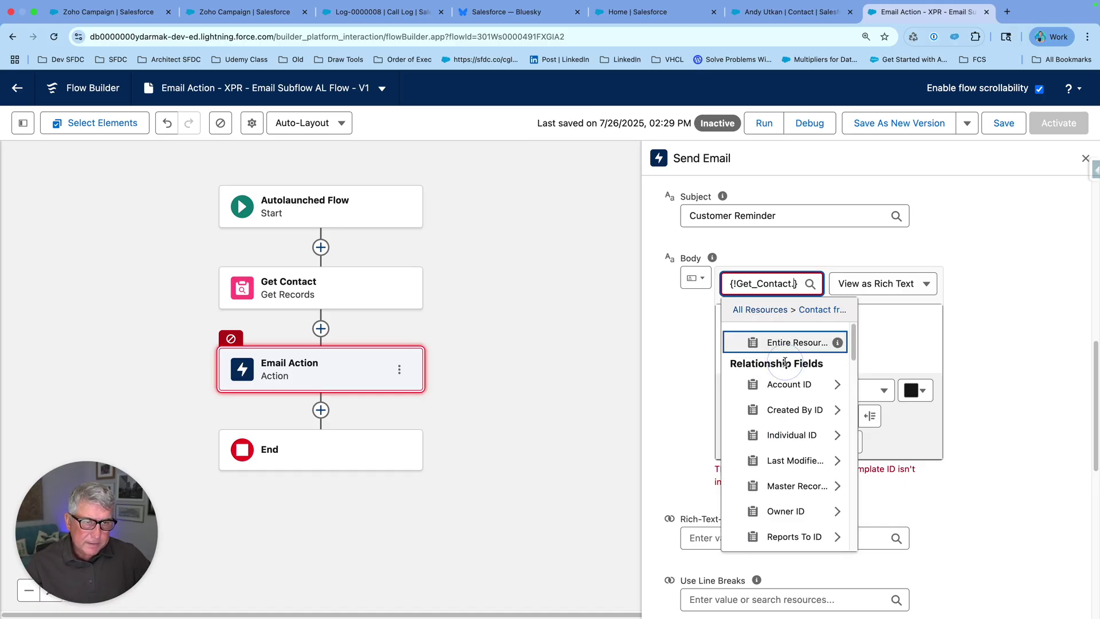
type("fir")
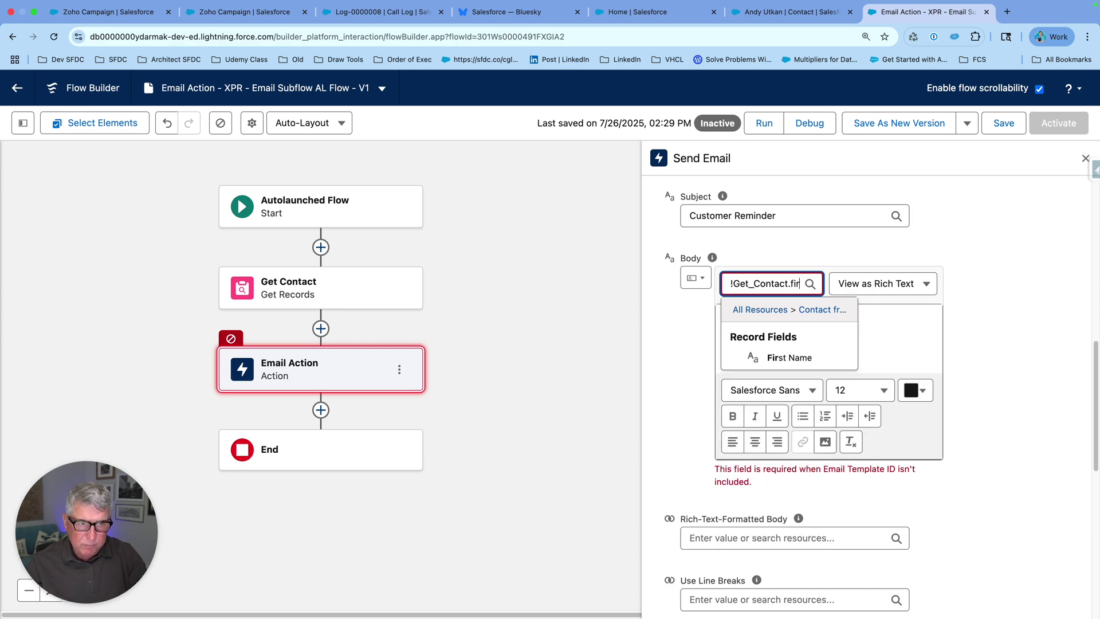
left_click(789, 358)
left_click(725, 325)
type("Hello {!Get_Contact.FirstName")
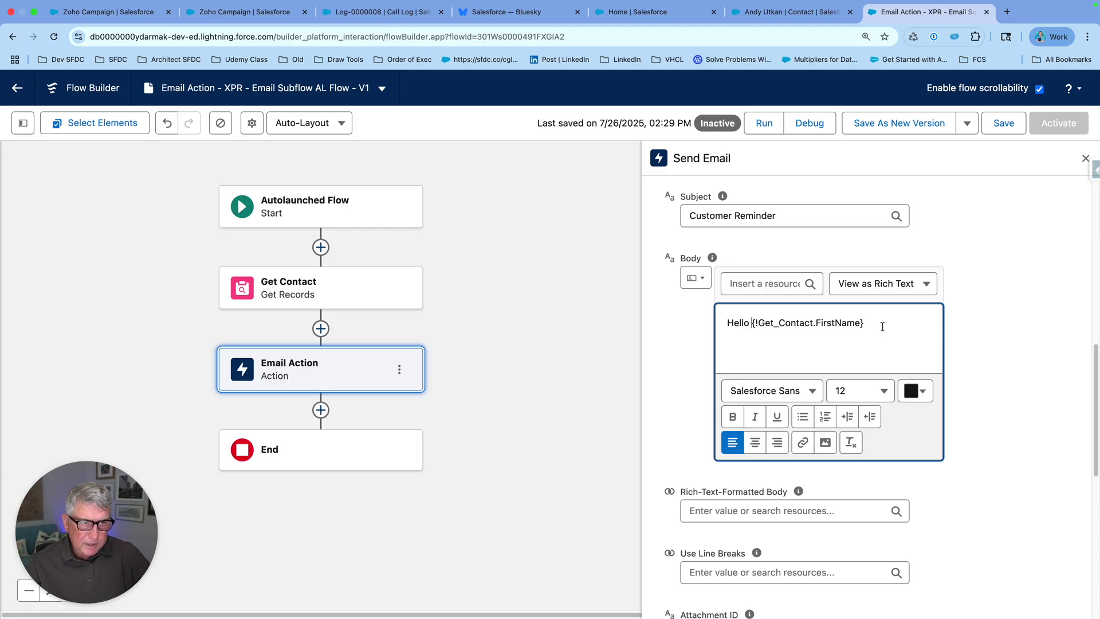
Complete the greeting with a comma and add "This is a reminder email." below it in the email Body.
left_click(877, 322)
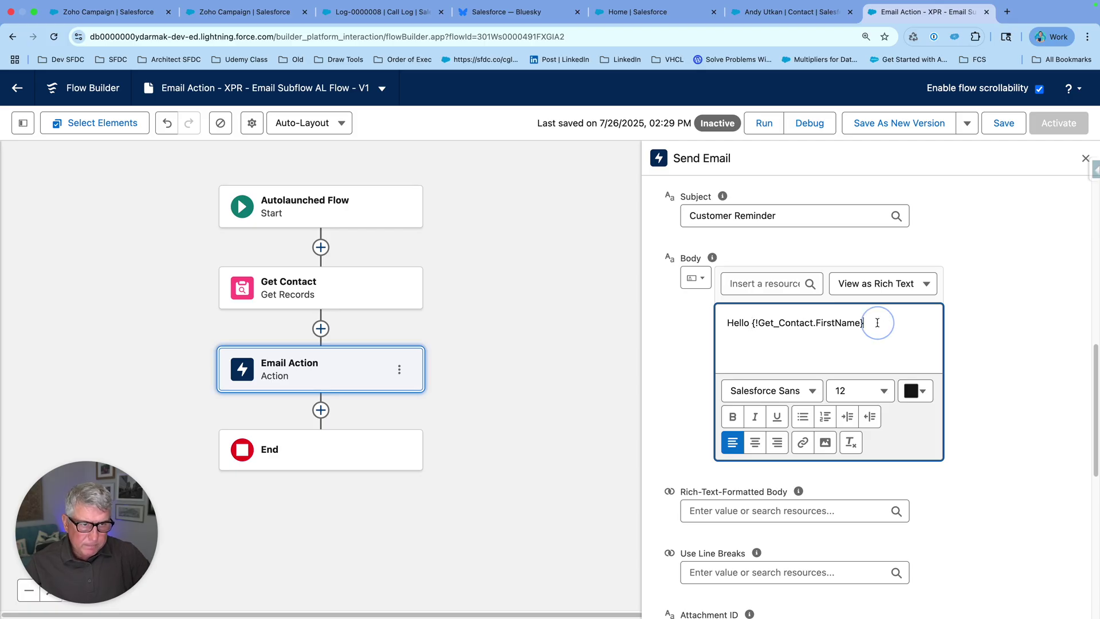
type(",")
key("Return")
type("T")
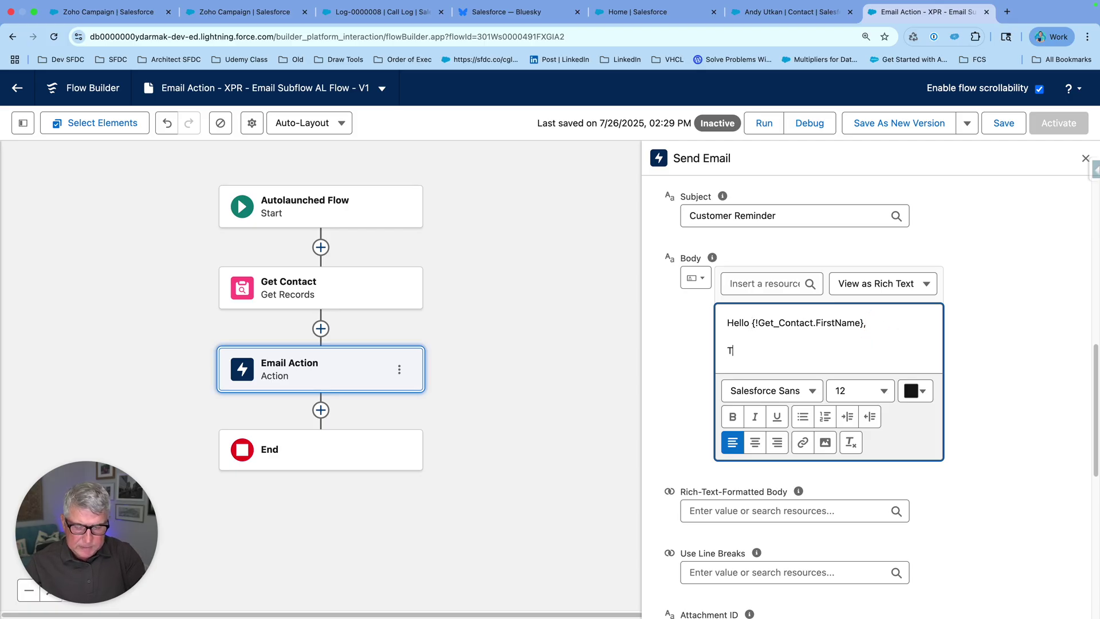
type("his is a reminder email")
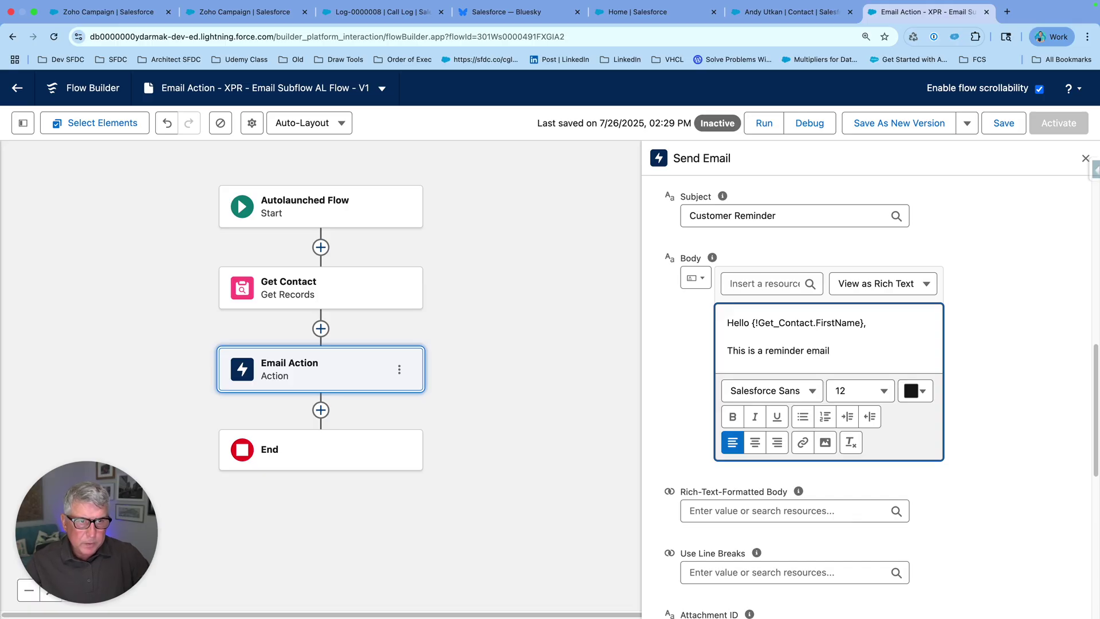
type(".")
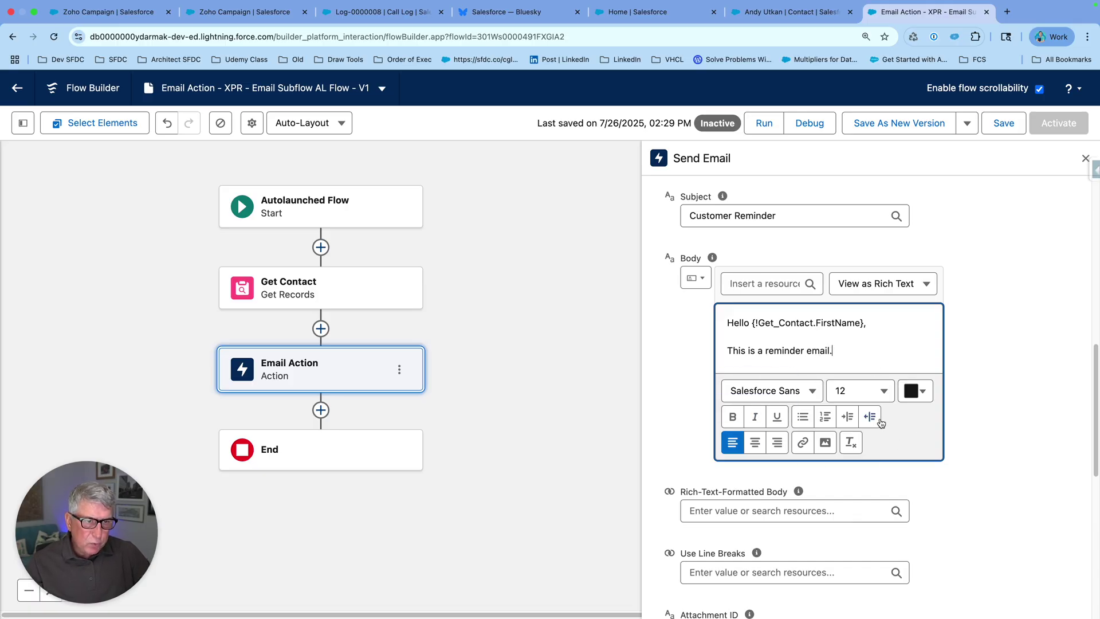
Check the Body's view modes, keeping View as Rich Text, and set Rich-Text-Formatted Body to the global constant True.
left_click(928, 285)
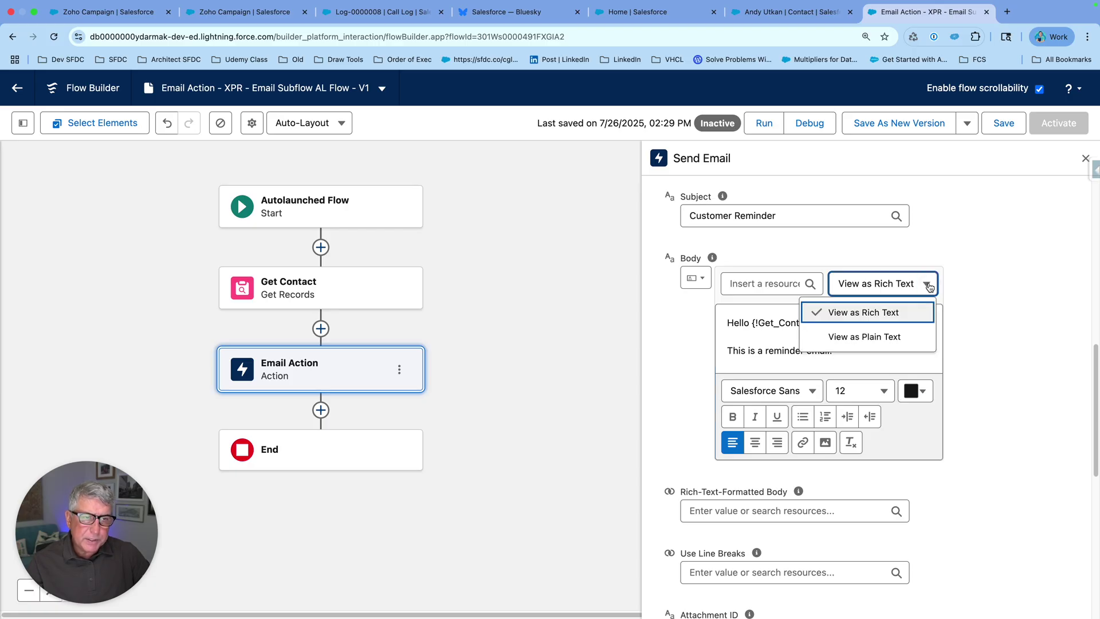
left_click(914, 320)
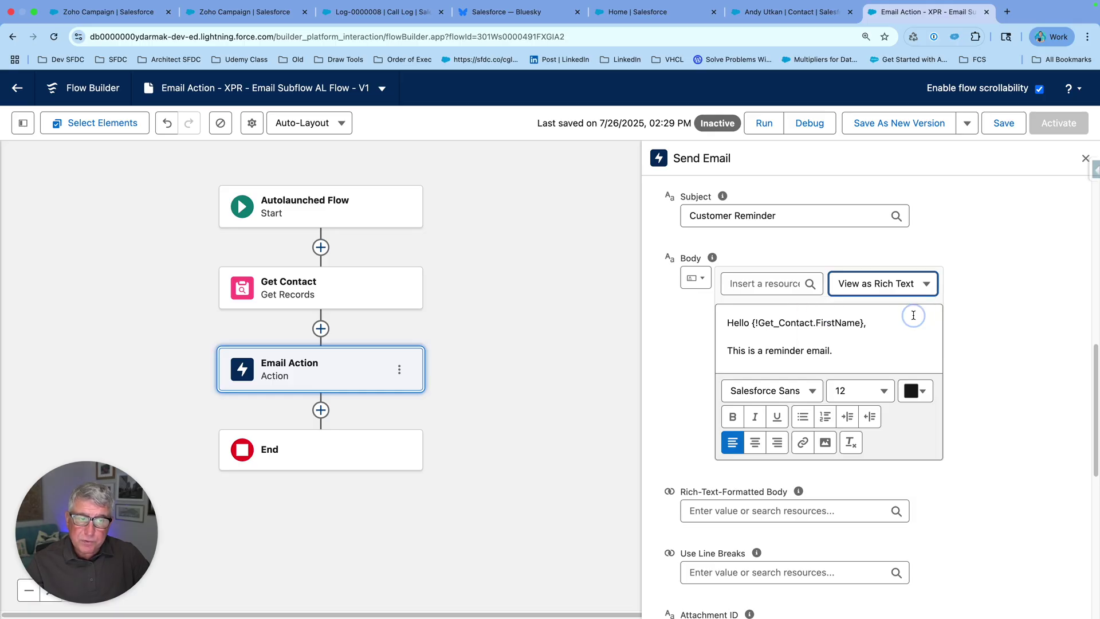
scroll(983, 319, "down", 3)
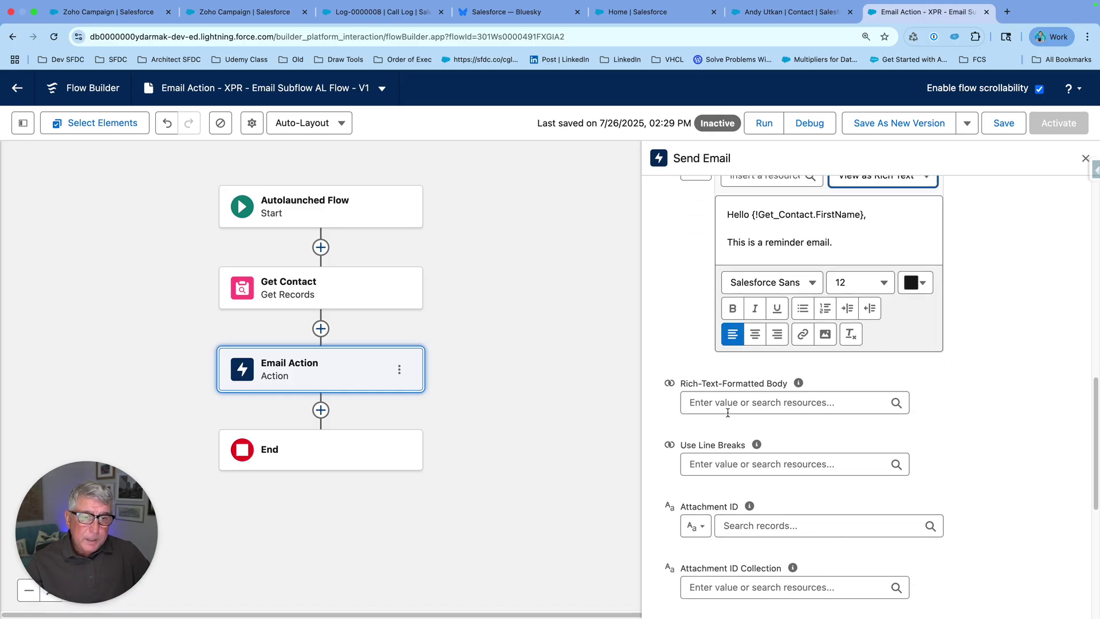
left_click(727, 404)
type("Tru")
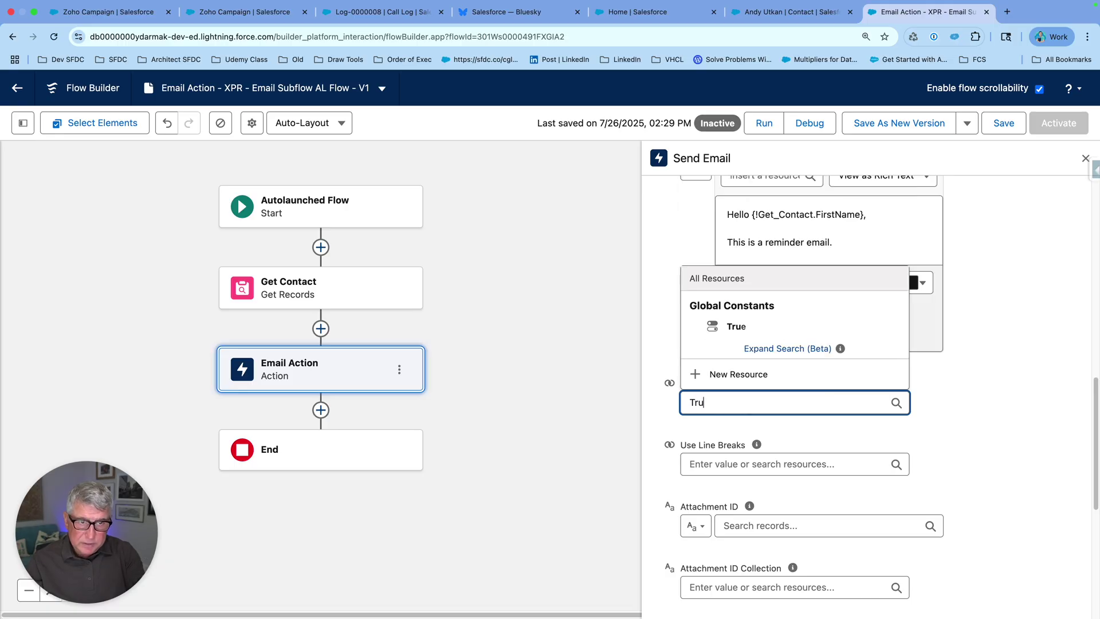
left_click(748, 326)
left_click(982, 394)
Review the Send Email inputs from Body through Recipient ID and read the help text of Log Email on Send.
scroll(1023, 387, "up", 2)
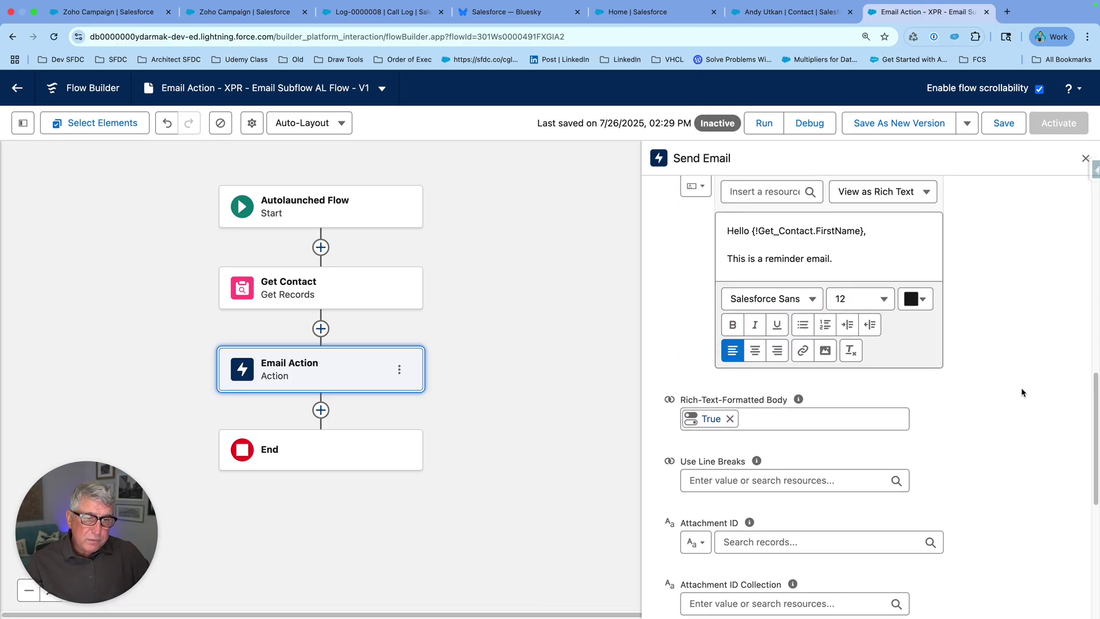
scroll(1022, 390, "up", 2)
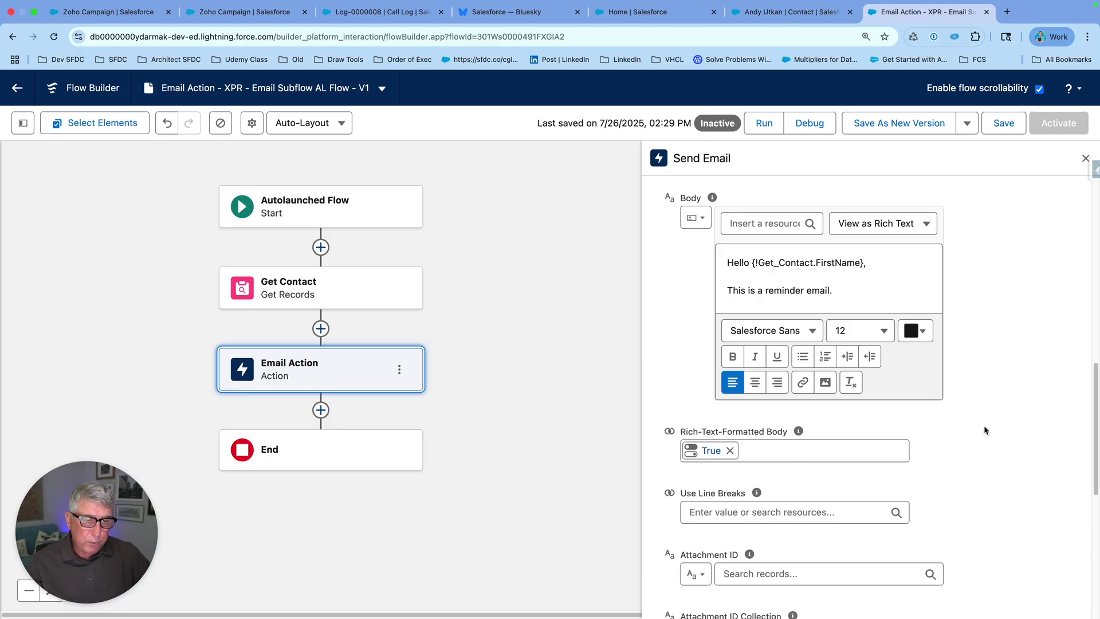
scroll(984, 425, "down", 5)
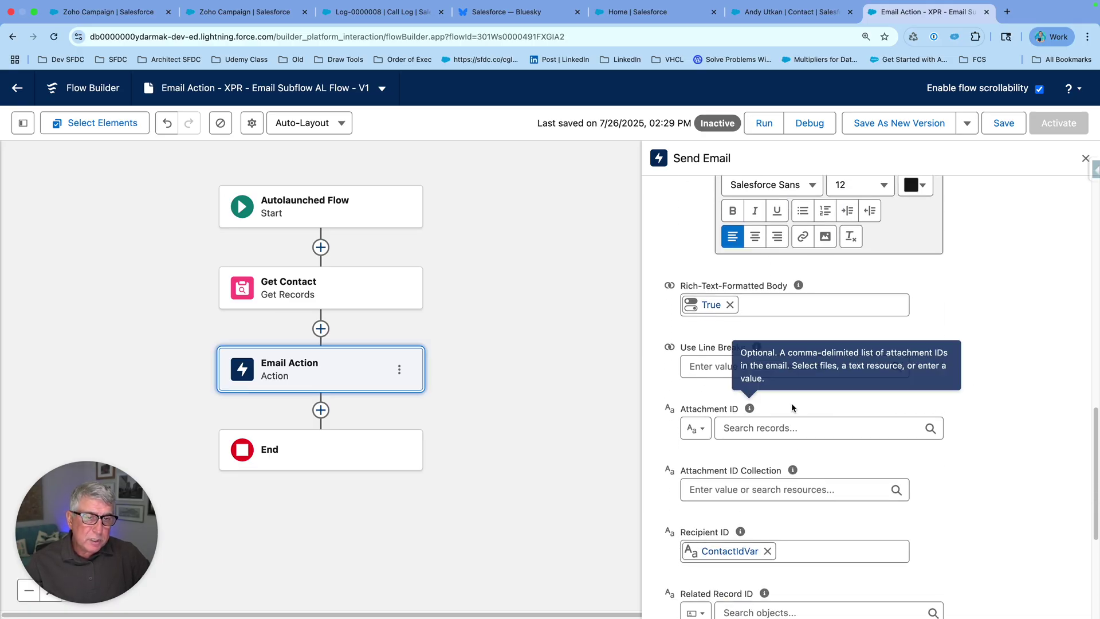
scroll(997, 357, "down", 2)
scroll(1007, 364, "down", 1)
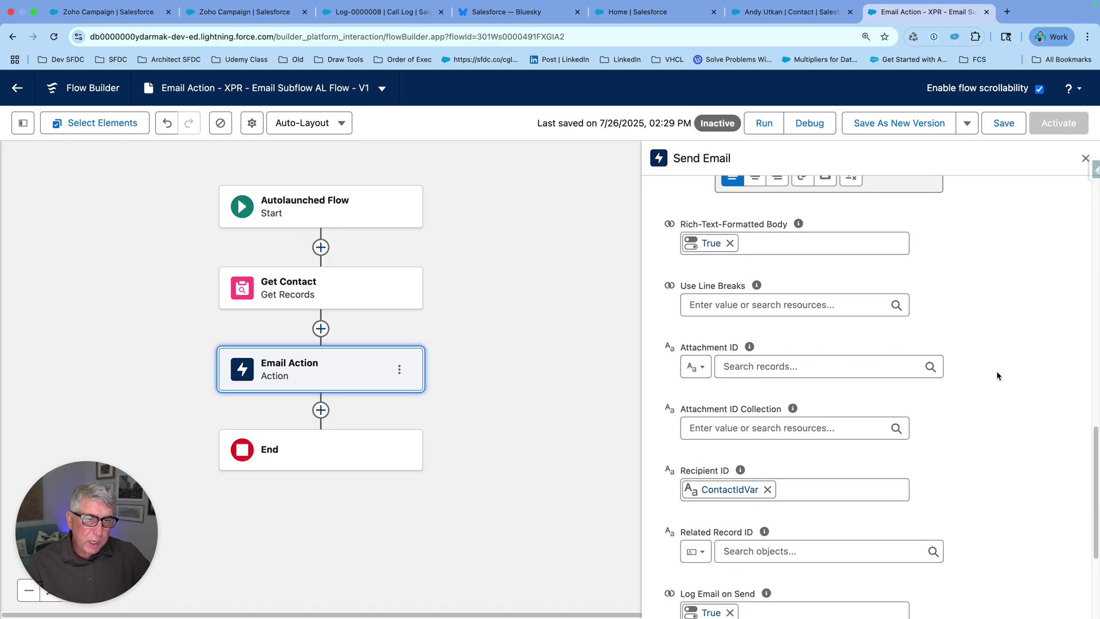
scroll(996, 370, "down", 2)
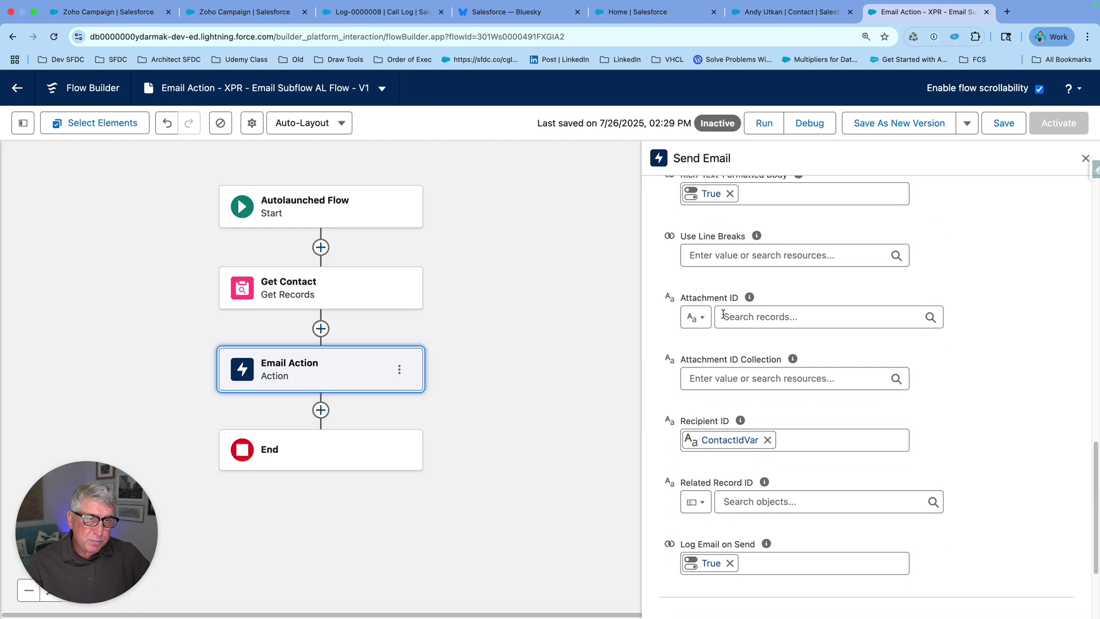
scroll(1020, 357, "down", 2)
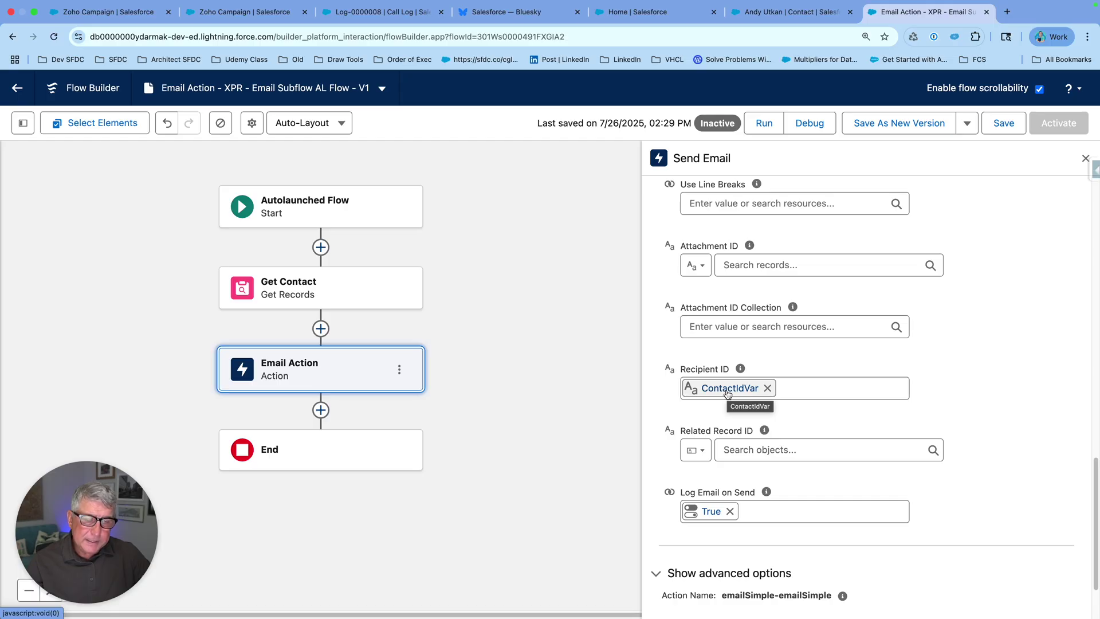
scroll(1014, 386, "down", 3)
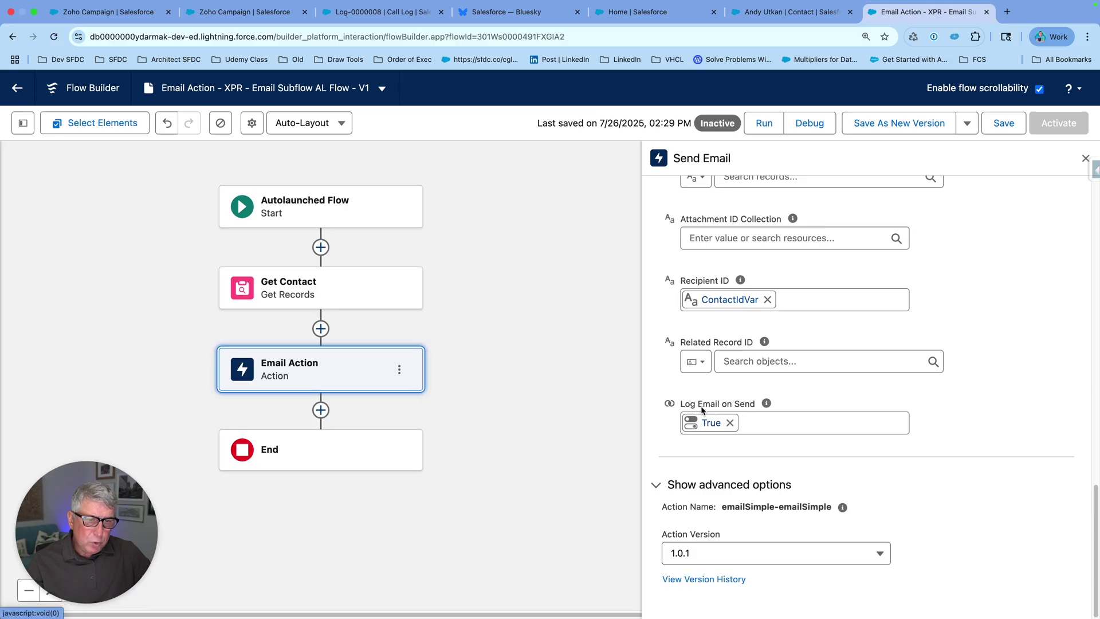
left_click(766, 404)
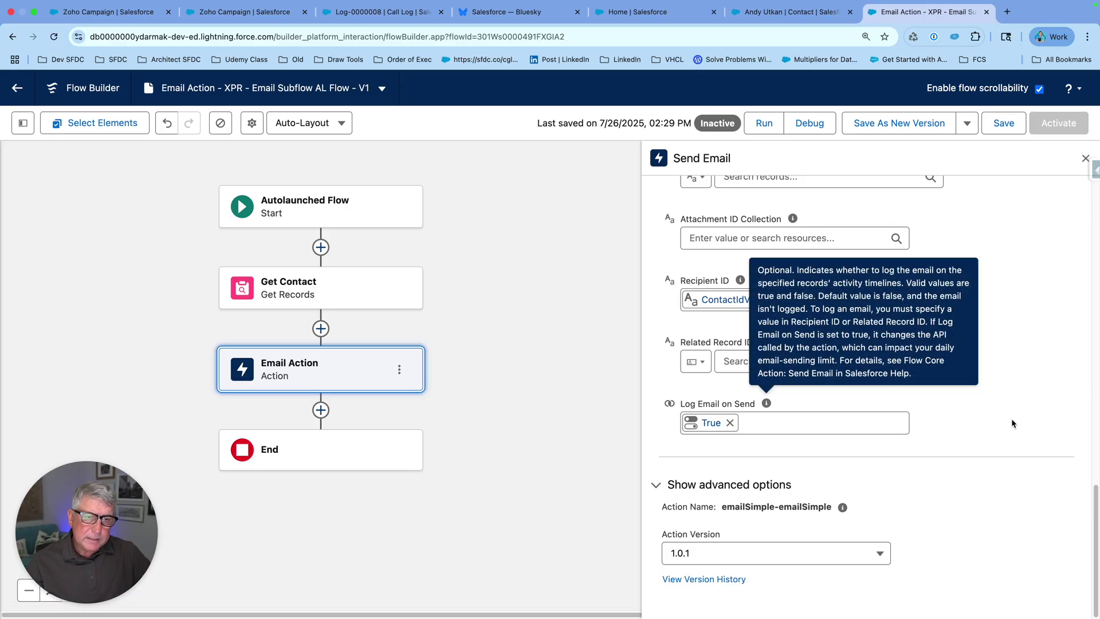
Save the flow and close the Send Email action's properties.
scroll(1012, 419, "up", 1)
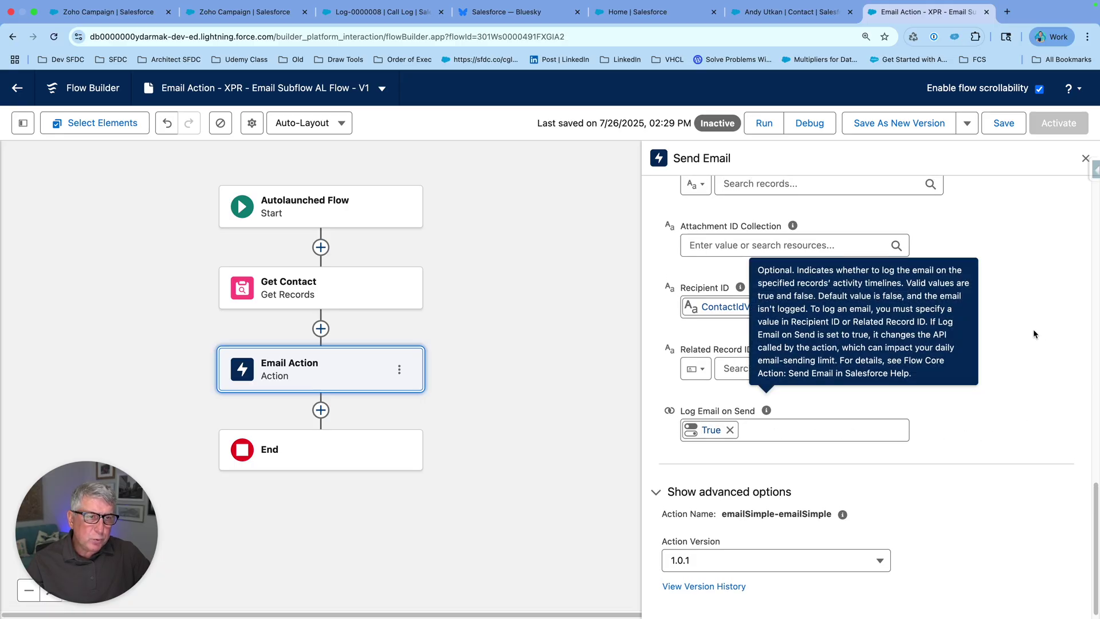
scroll(1012, 177, "up", 3)
left_click(1003, 124)
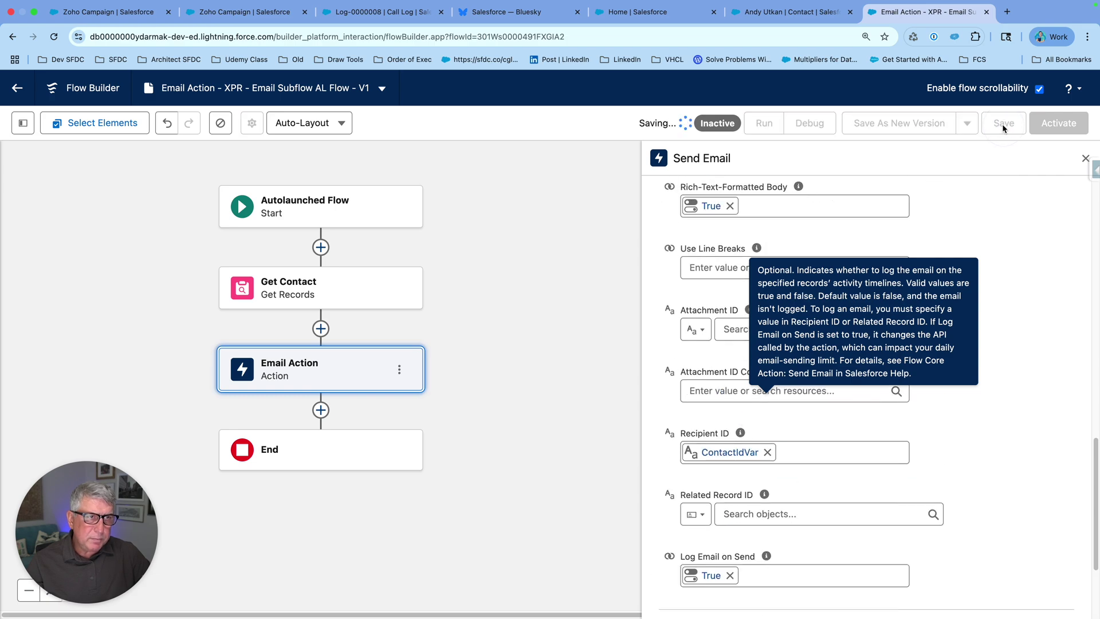
left_click(1083, 159)
left_click(1000, 256)
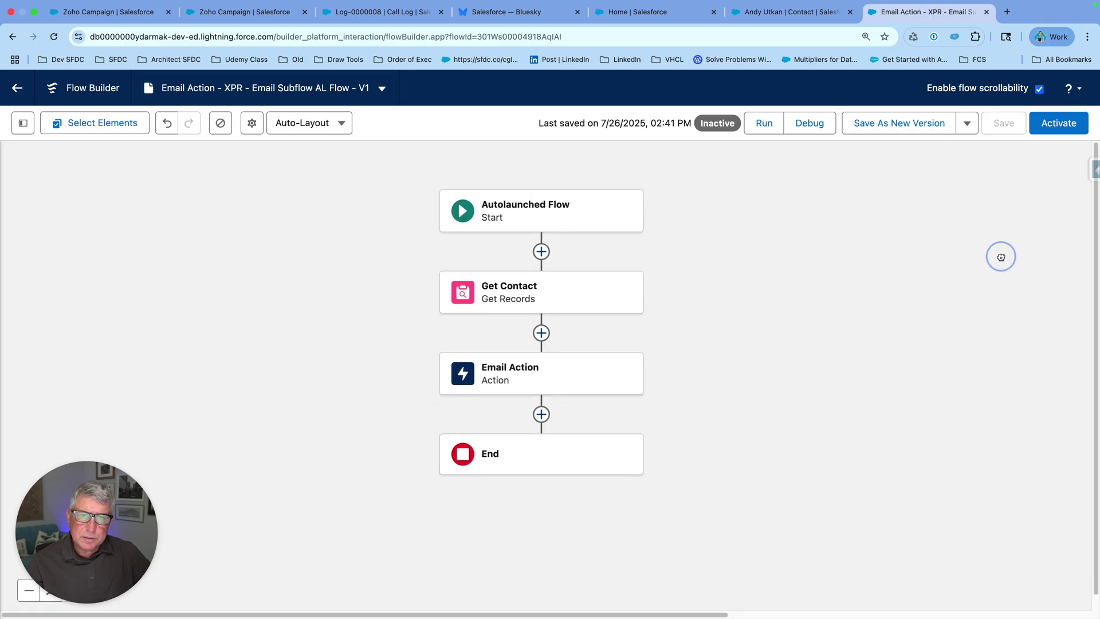
Start a debug of the flow and copy the contact's record ID from the address of the open contact record.
left_click(820, 128)
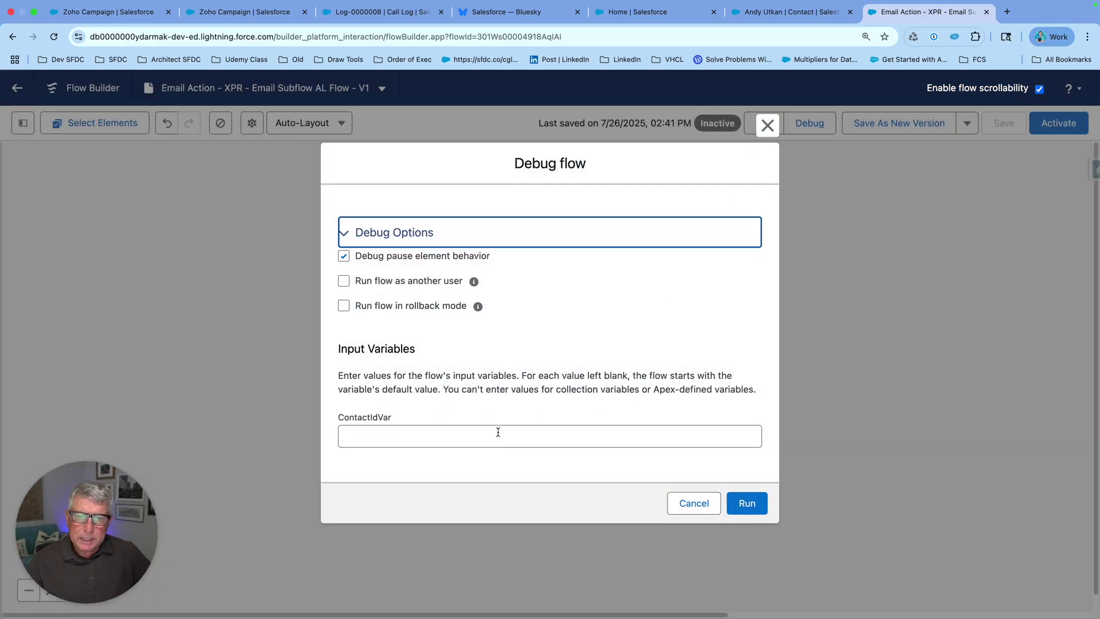
left_click(826, 12)
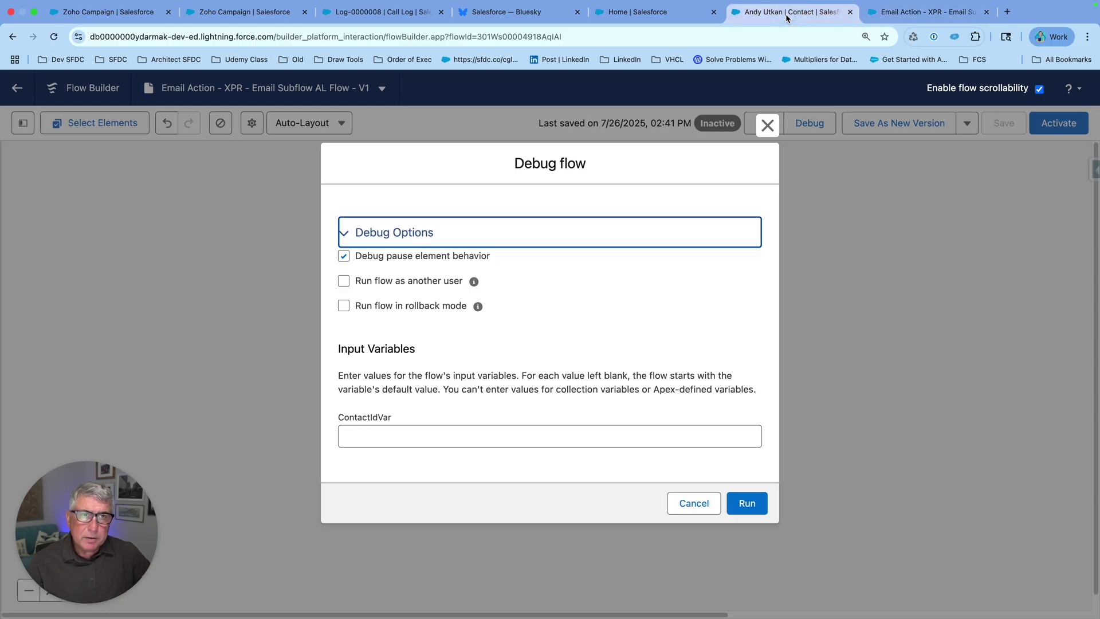
double_click(390, 37)
right_click(390, 37)
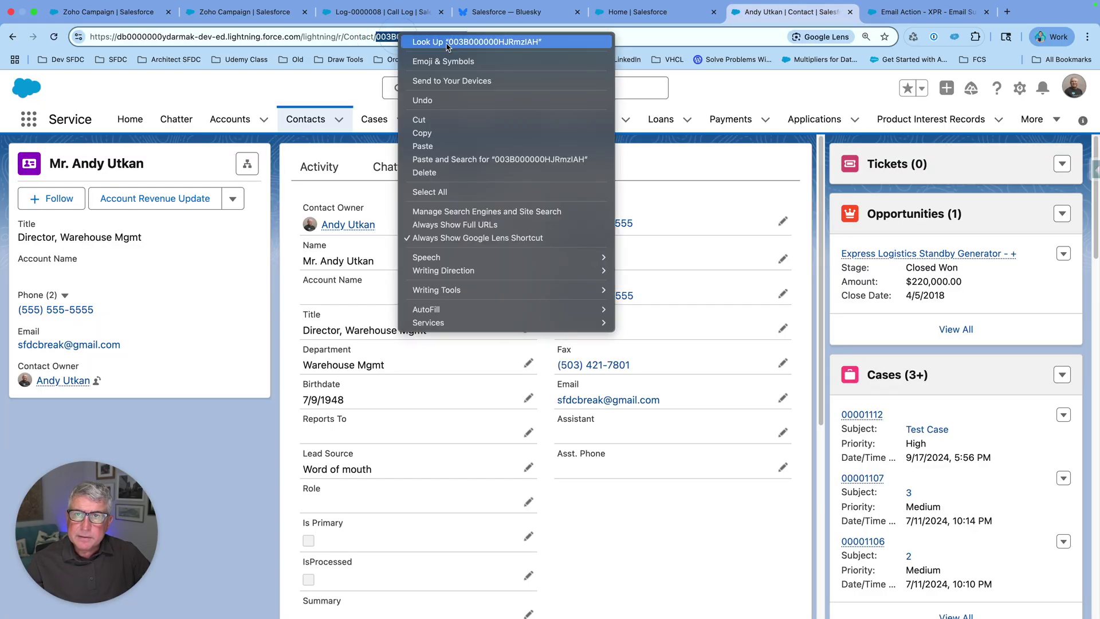
left_click(456, 133)
Paste the copied contact record ID as the ContactIdVar input value and run the debug.
left_click(877, 22)
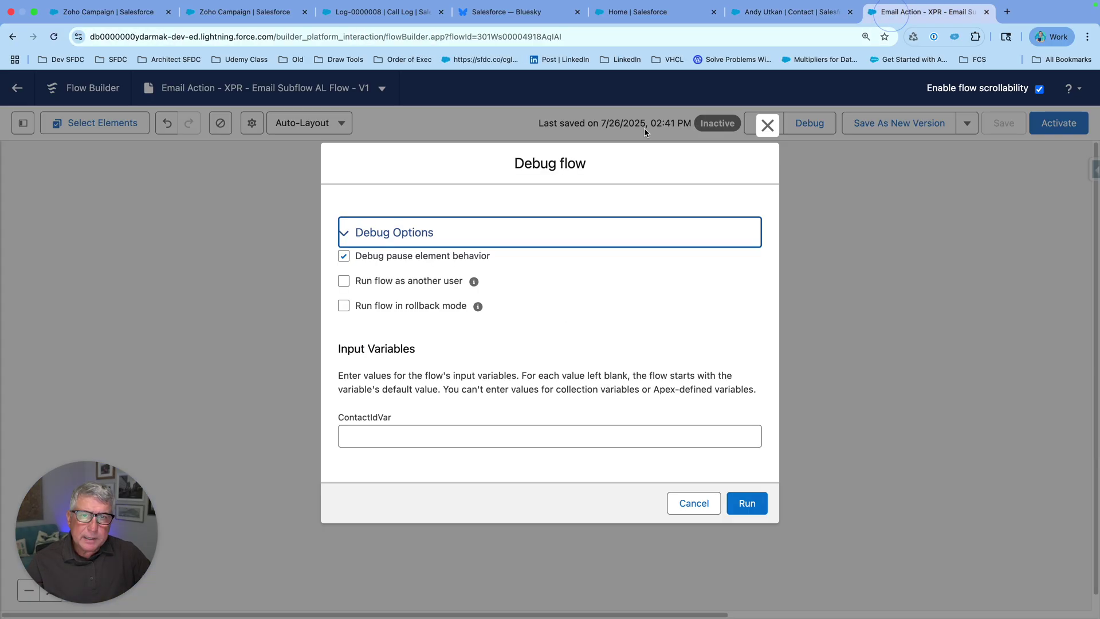
left_click(464, 447)
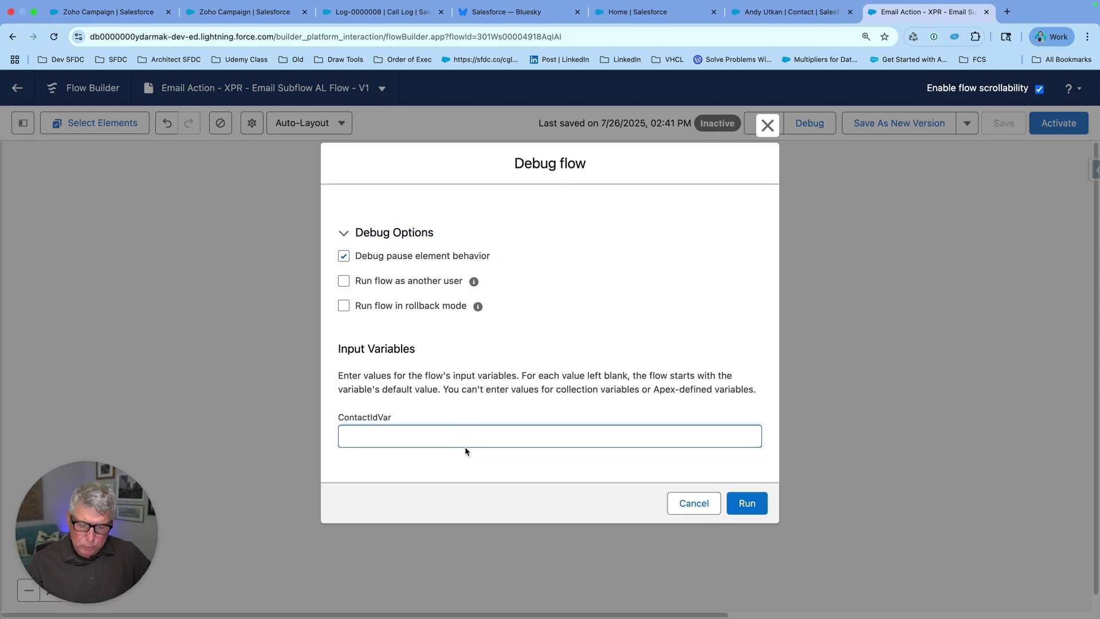
key("super+v")
left_click(738, 502)
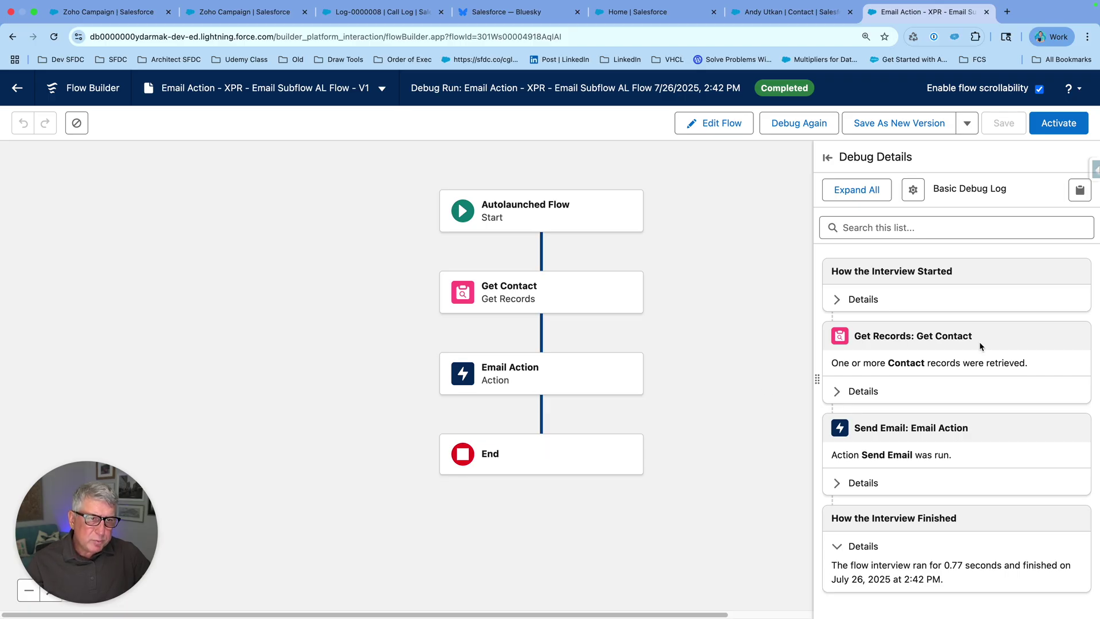
Examine the debug details of Get Contact and Email Action, including the Send Email inputs and the emailBody value.
left_click(843, 391)
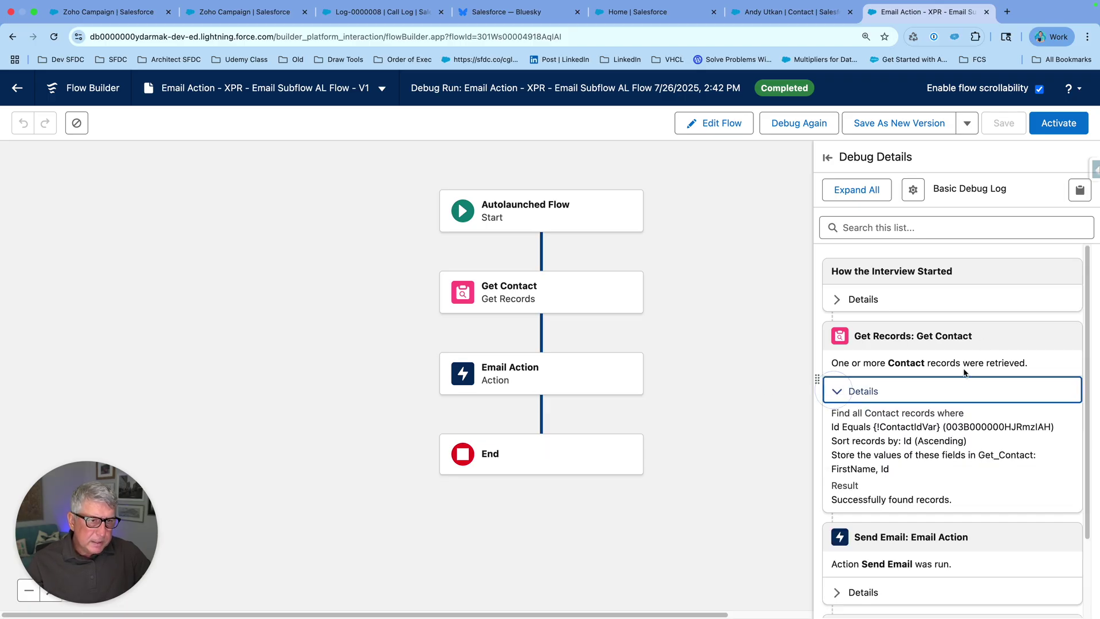
scroll(964, 371, "down", 1)
scroll(964, 371, "down", 1)
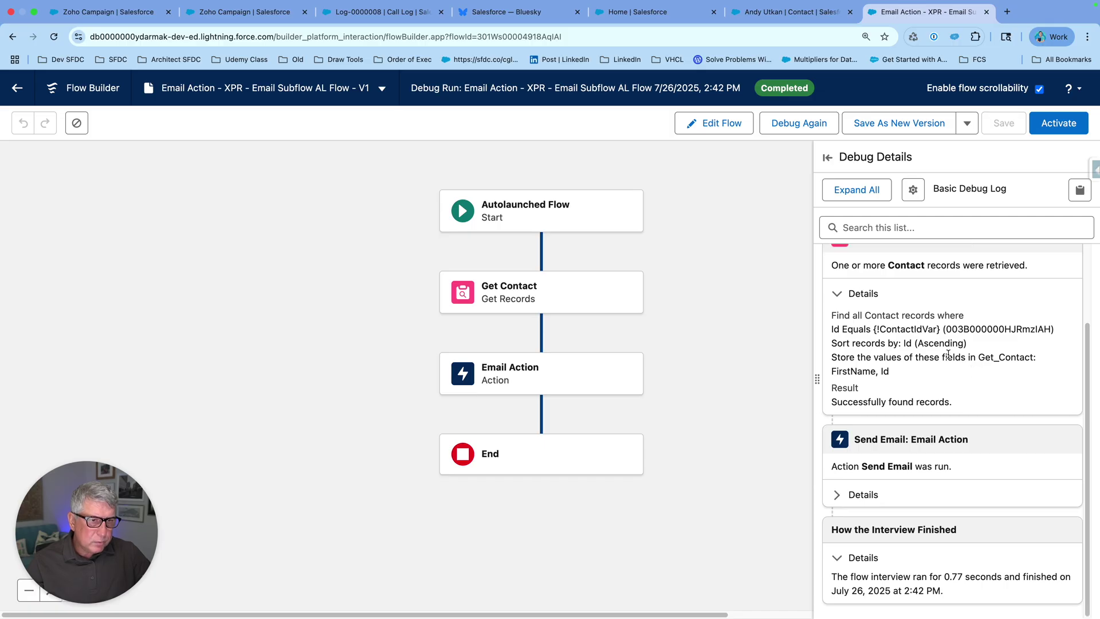
left_click(838, 494)
scroll(981, 349, "down", 3)
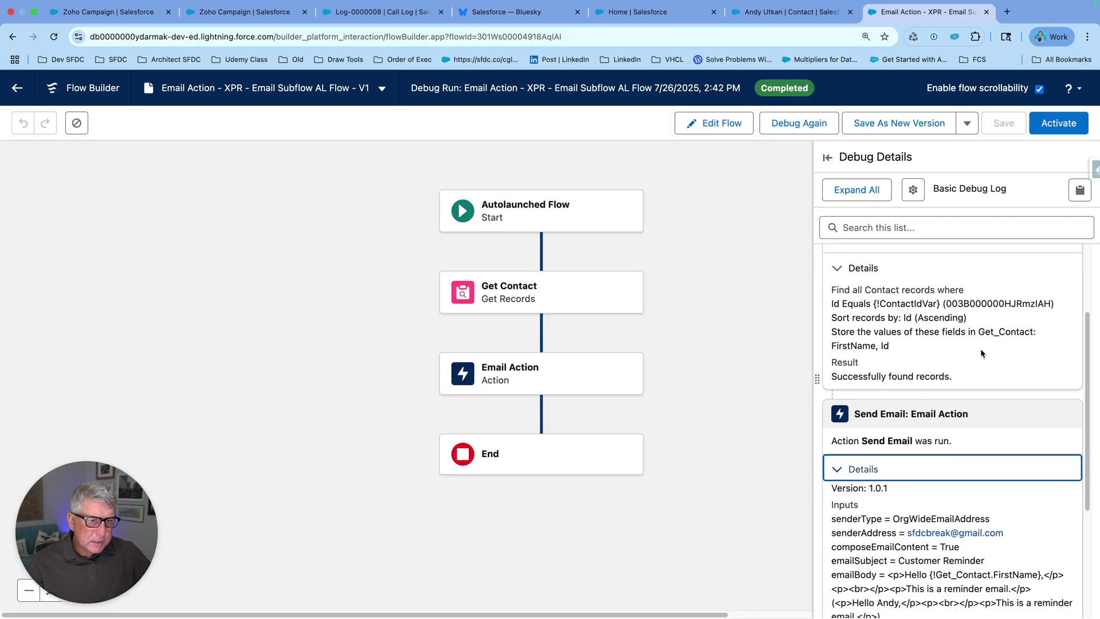
scroll(1025, 321, "down", 2)
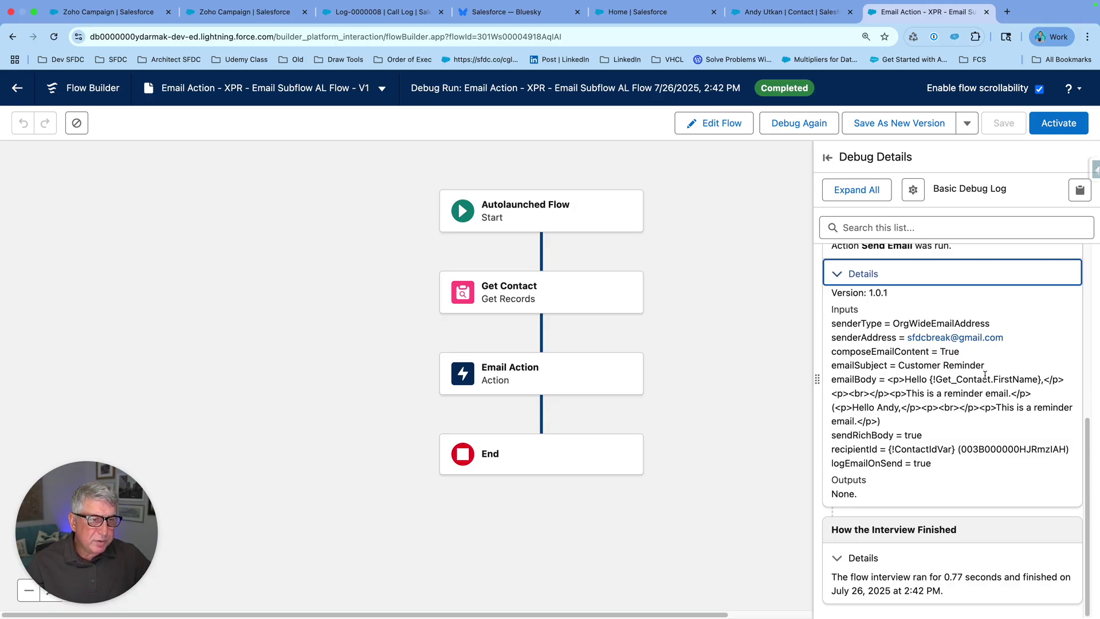
left_click_drag(891, 379, 1031, 395)
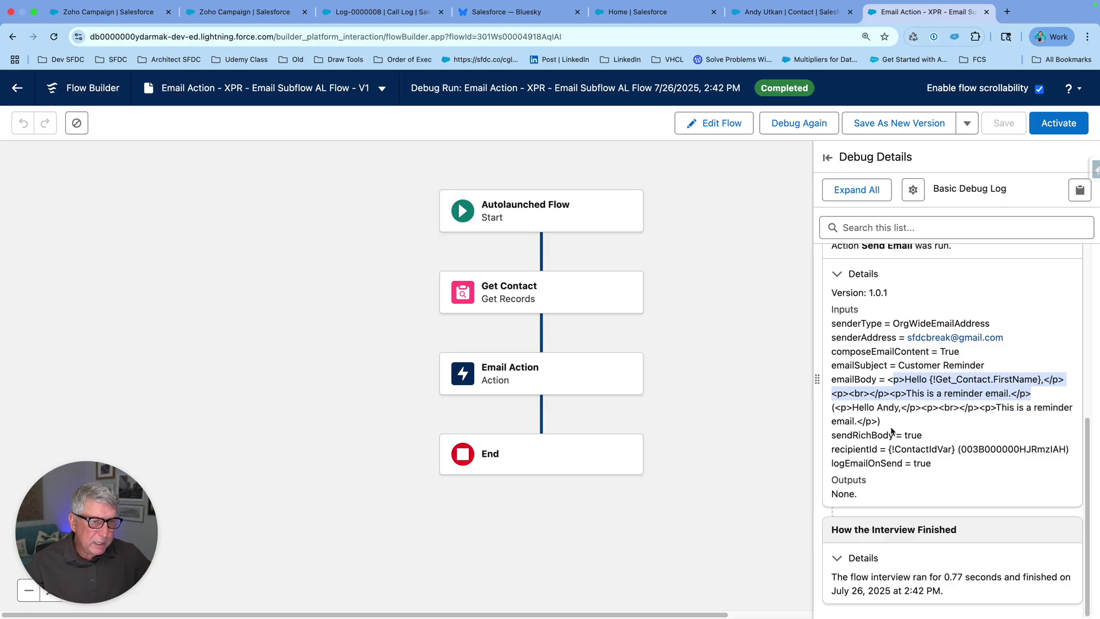
Check the resolved emailBody text and the sendRichBody value among the Send Email inputs in the debug details.
left_click_drag(832, 408, 881, 422)
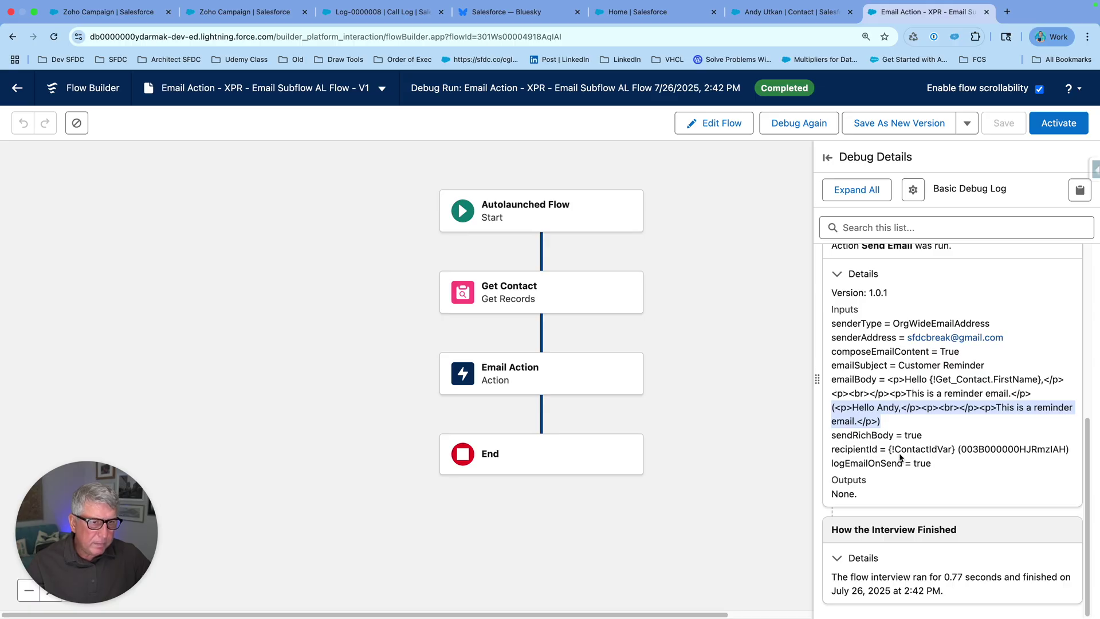
left_click(904, 434)
left_click_drag(904, 434, 922, 435)
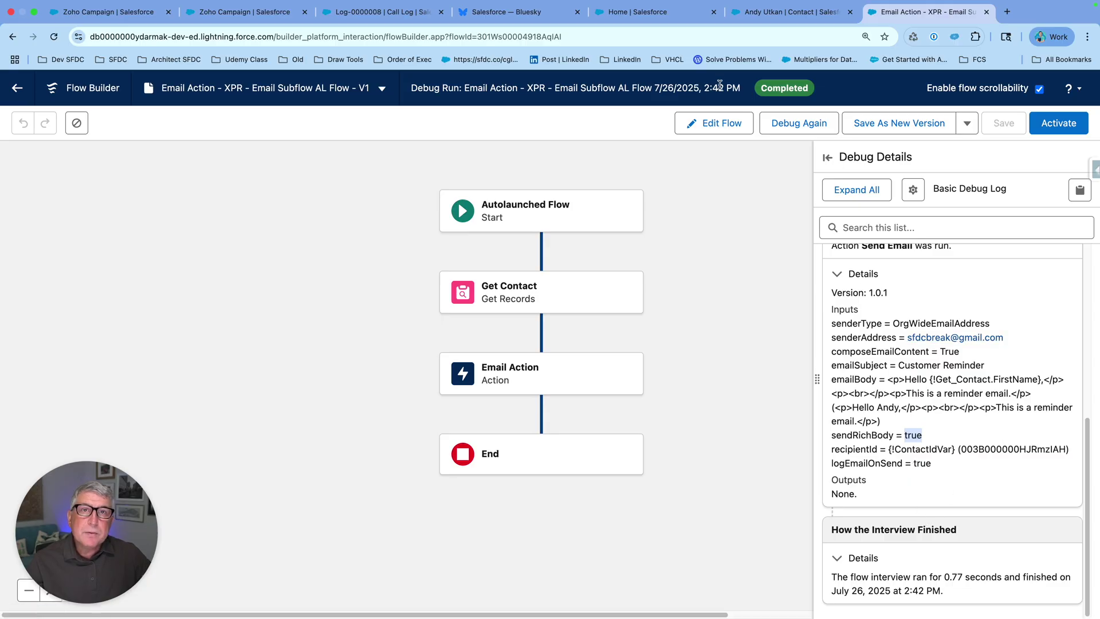
Reload the contact record and open the logged Customer Reminder email from its activity history.
left_click(784, 13)
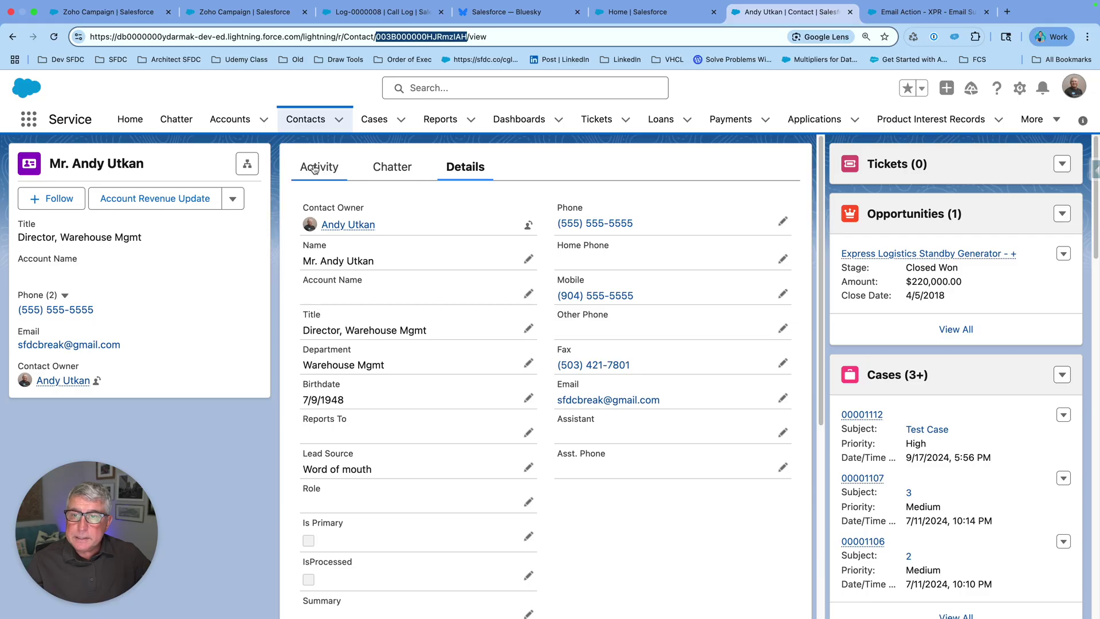
key("Return")
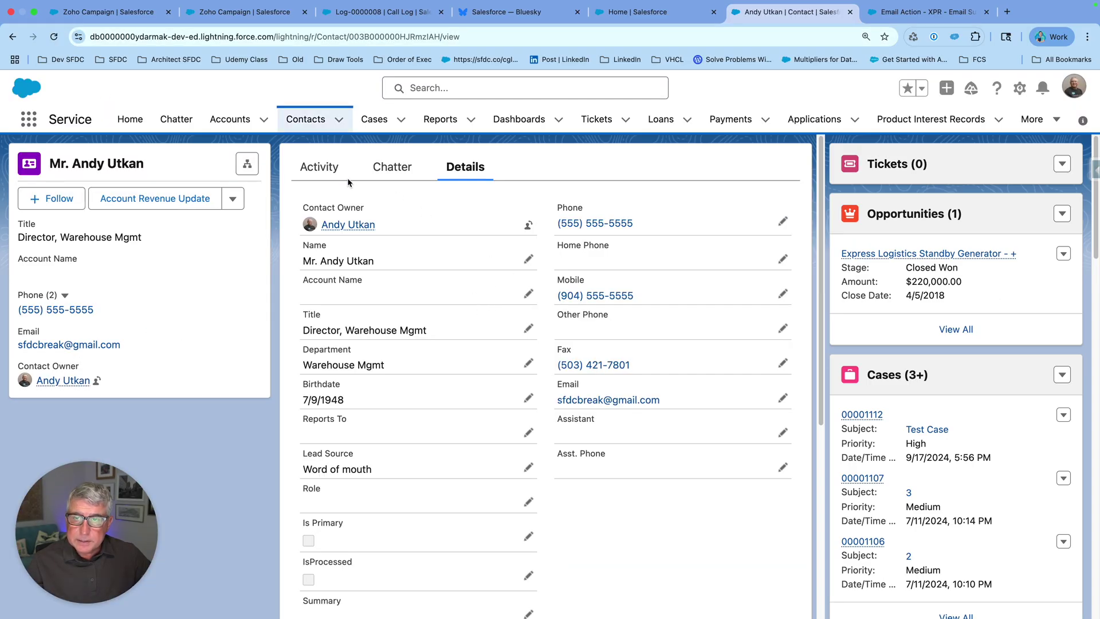
left_click(346, 172)
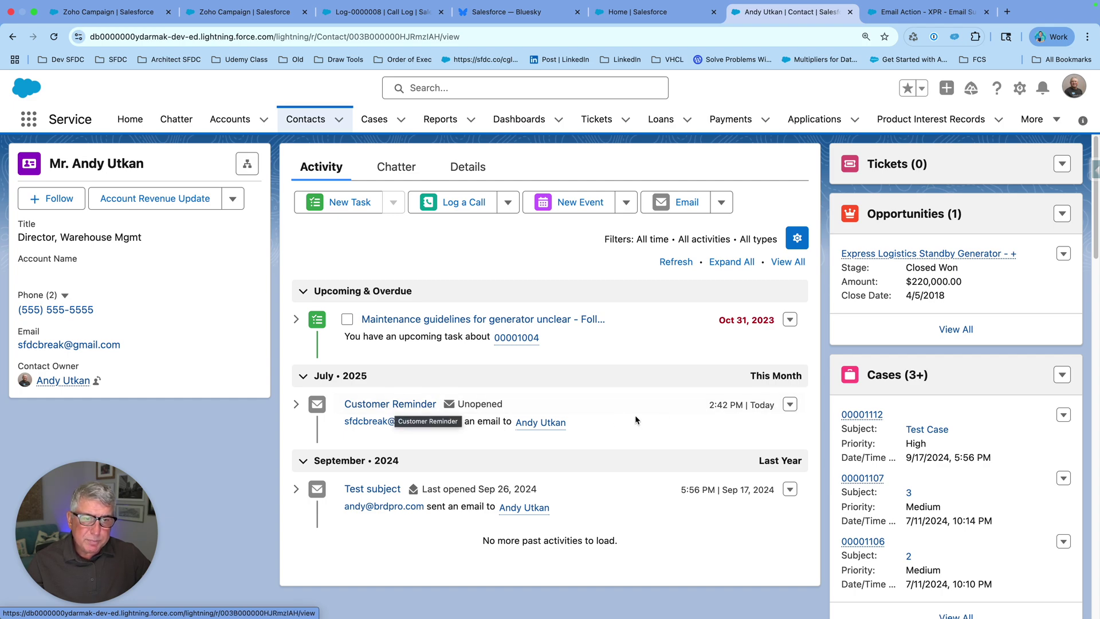
left_click(380, 403)
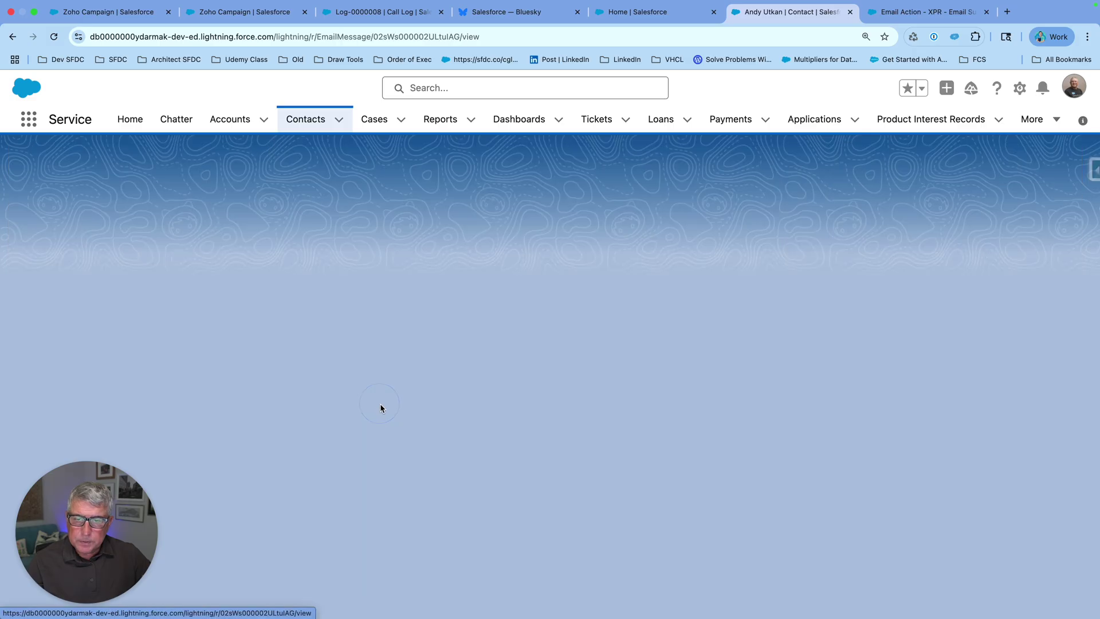